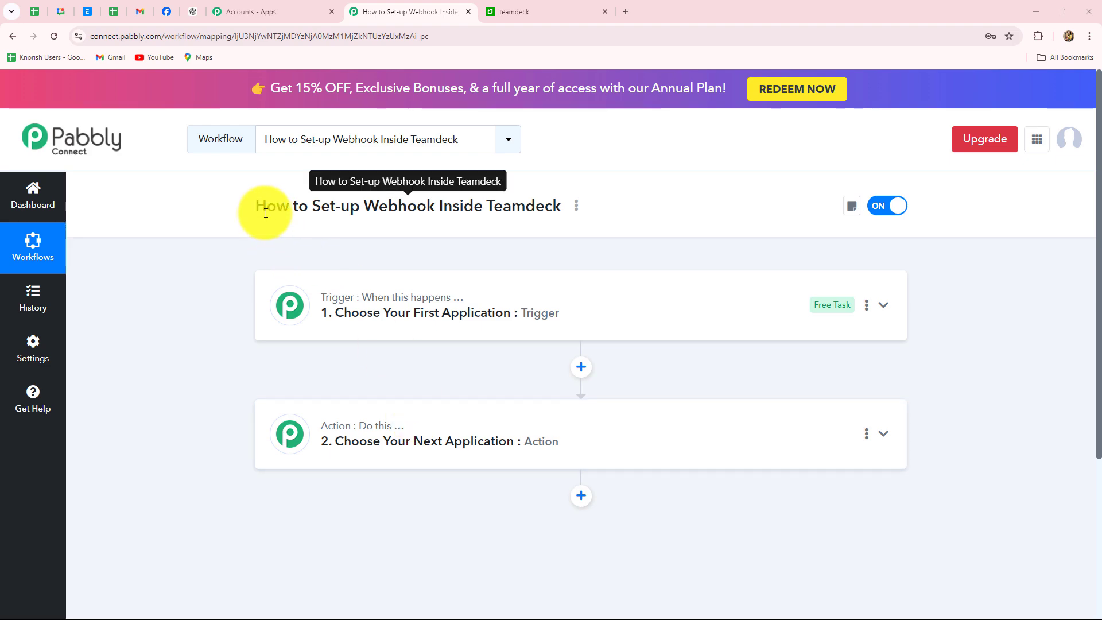
Look over the workflow title and glance at the Teamdeck calendar before returning.
left_click_drag(266, 213, 536, 225)
left_click(511, 12)
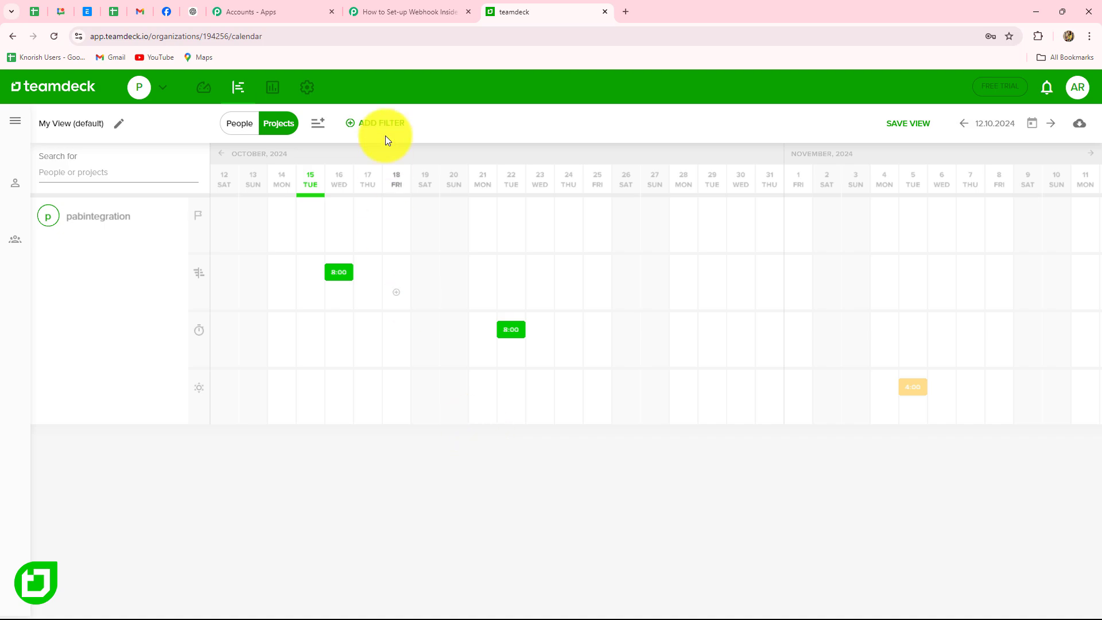
left_click(381, 13)
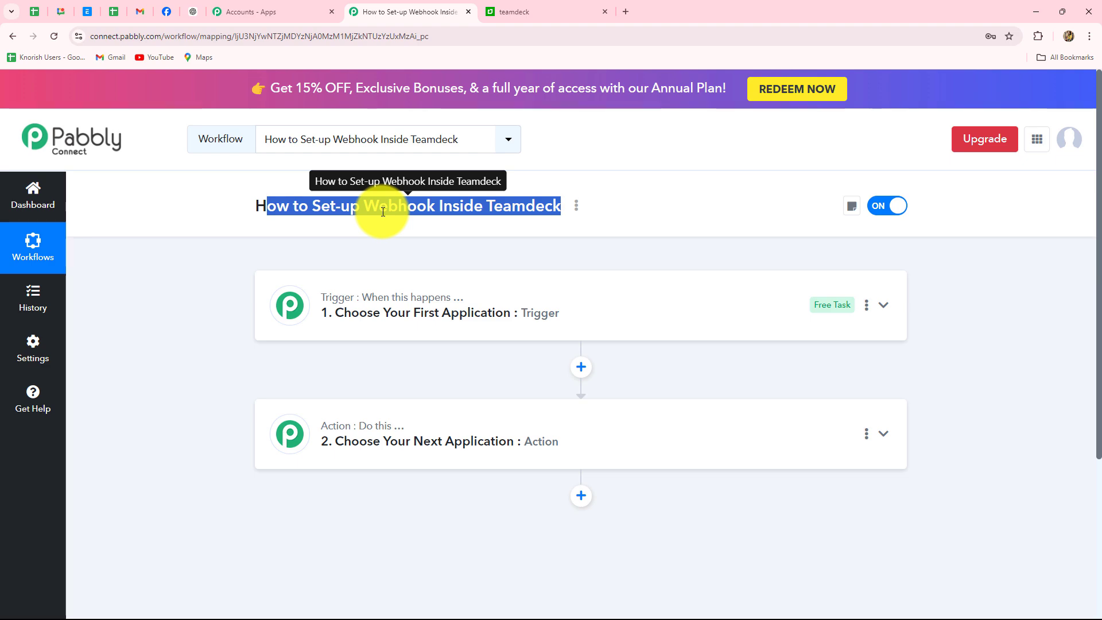
left_click(315, 249)
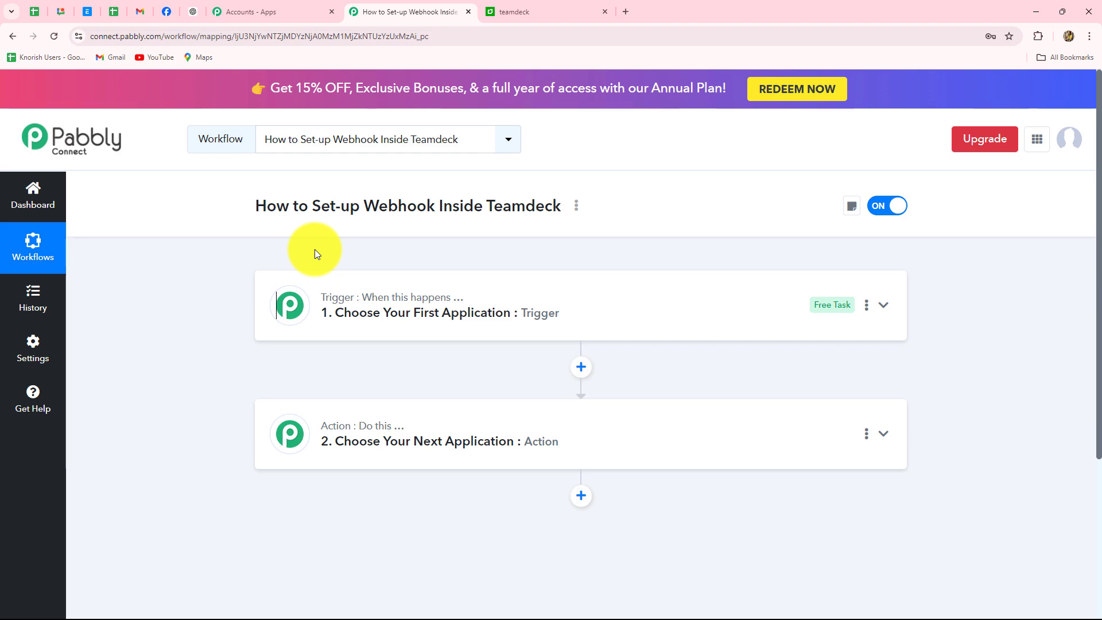
left_click_drag(364, 210, 430, 221)
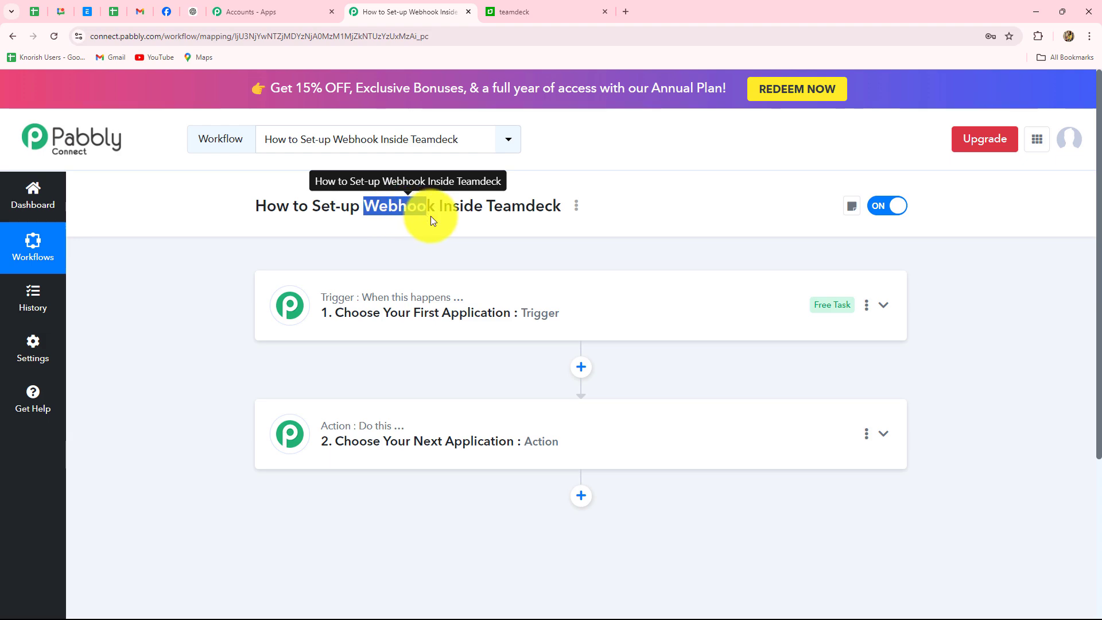
key("shift+End")
key("End")
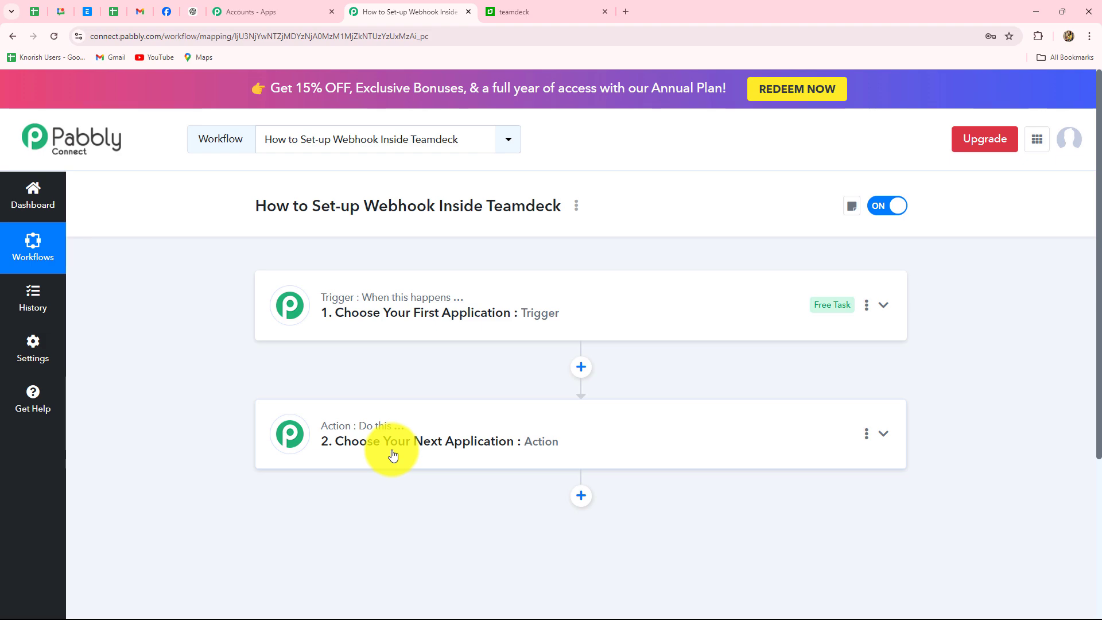
left_click(568, 5)
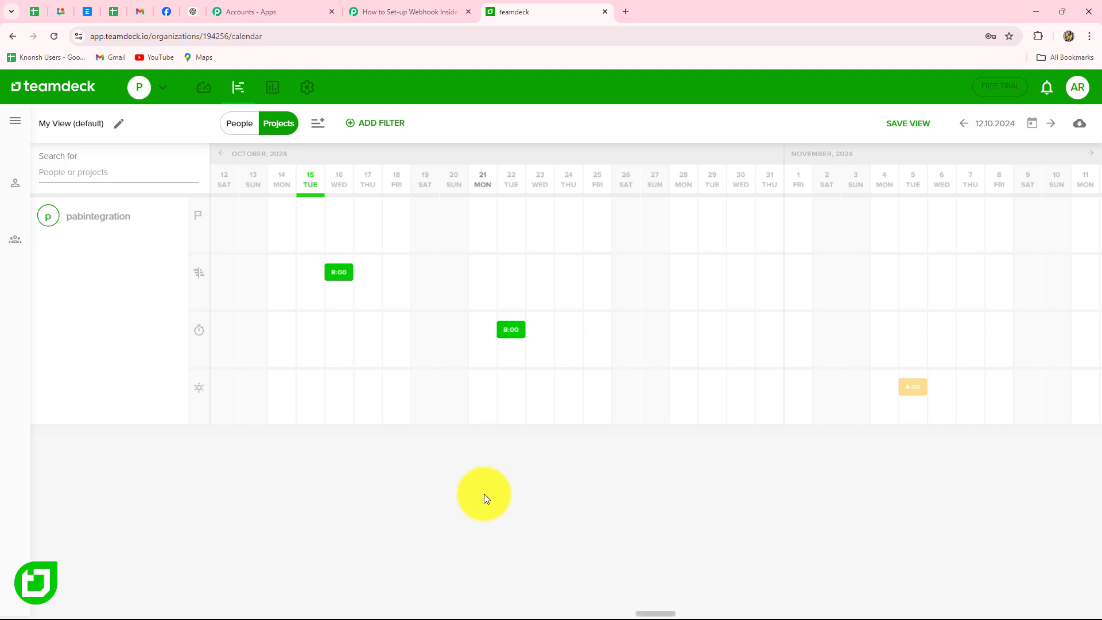
left_click(383, 12)
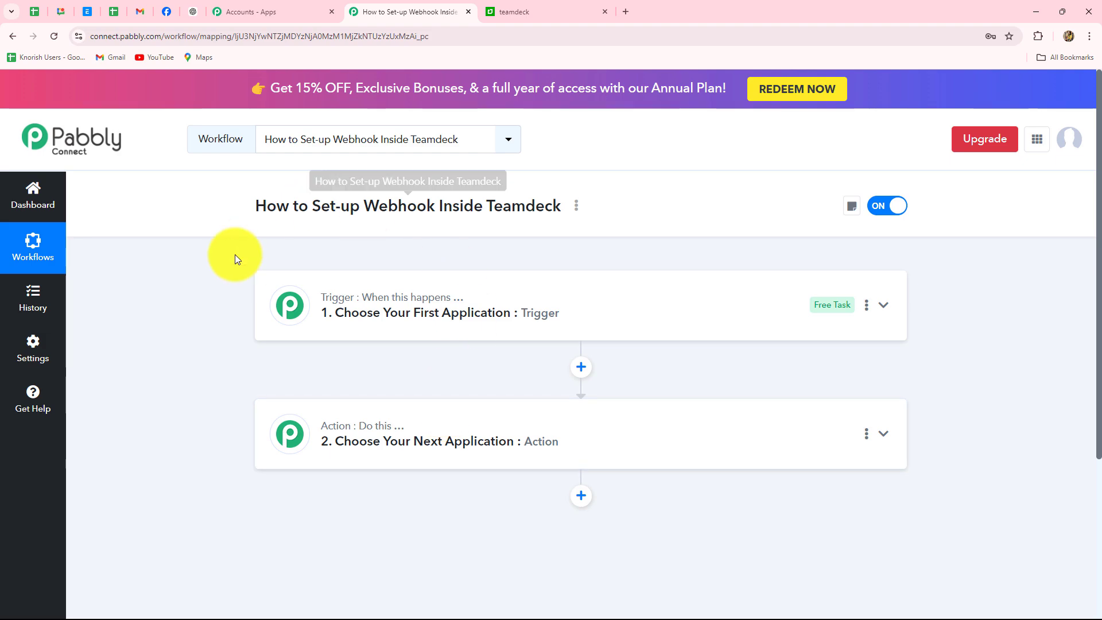
Set the trigger app to Teamdeck with the Configure Webhooks event.
left_click(402, 297)
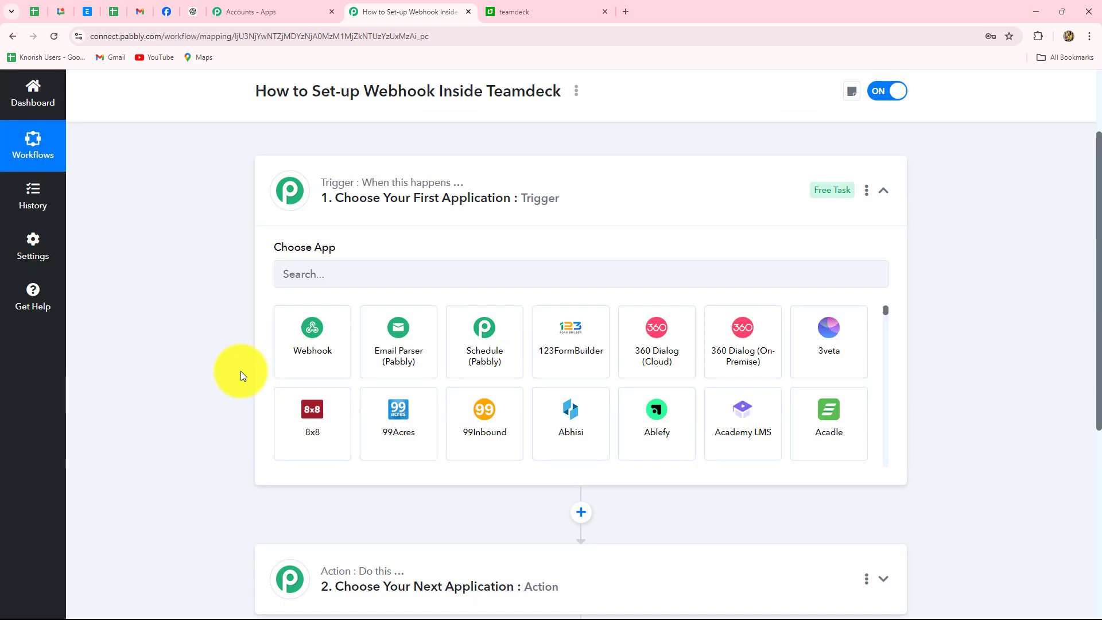
left_click(292, 279)
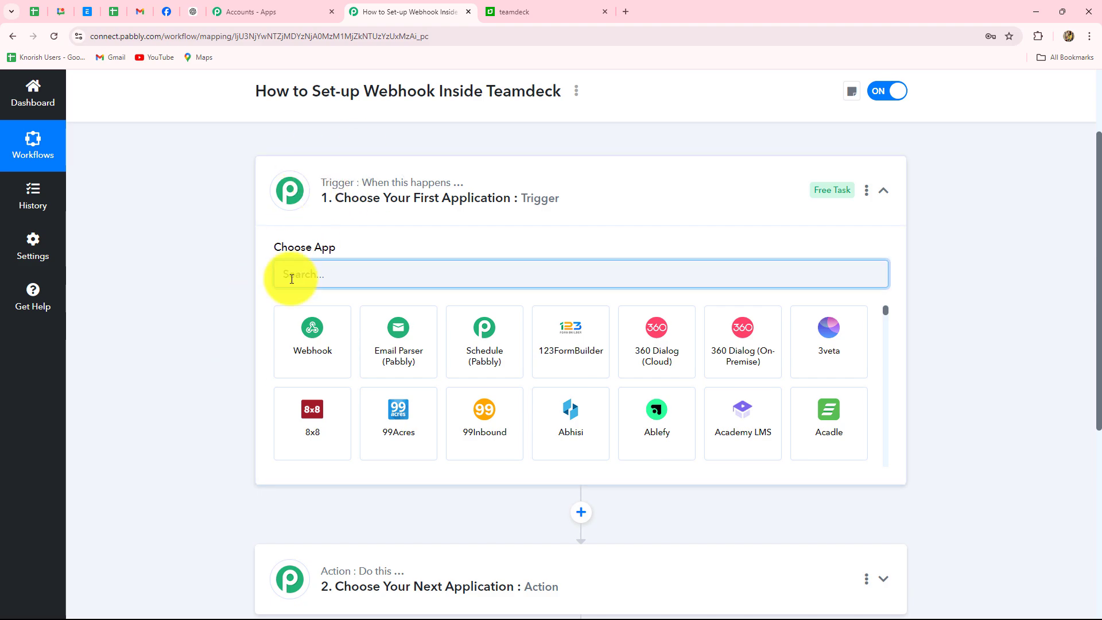
type("Team")
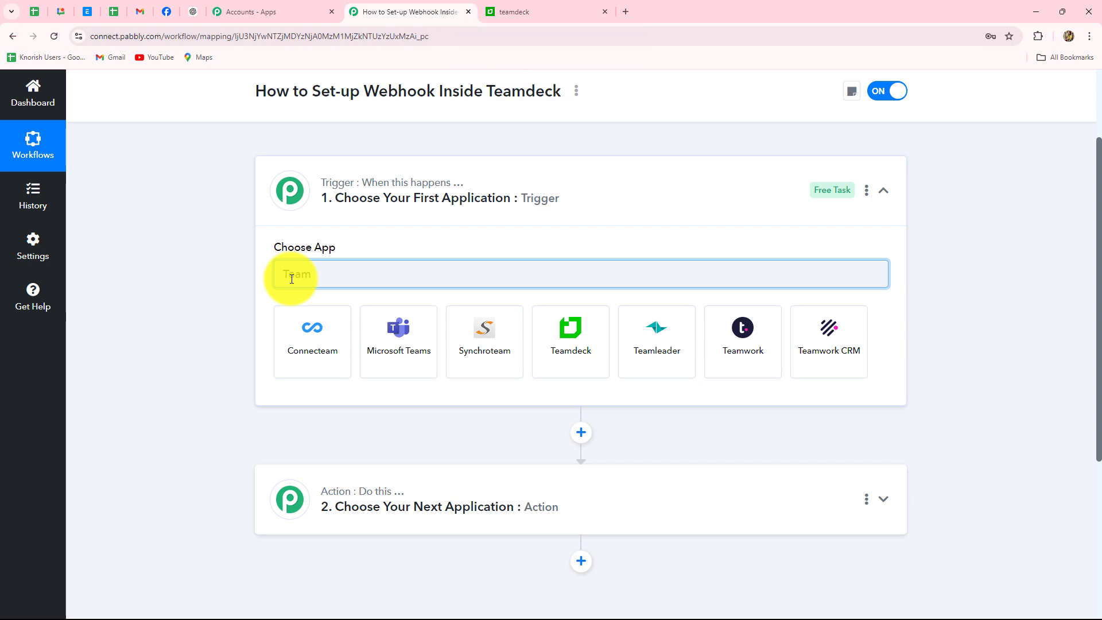
left_click(563, 332)
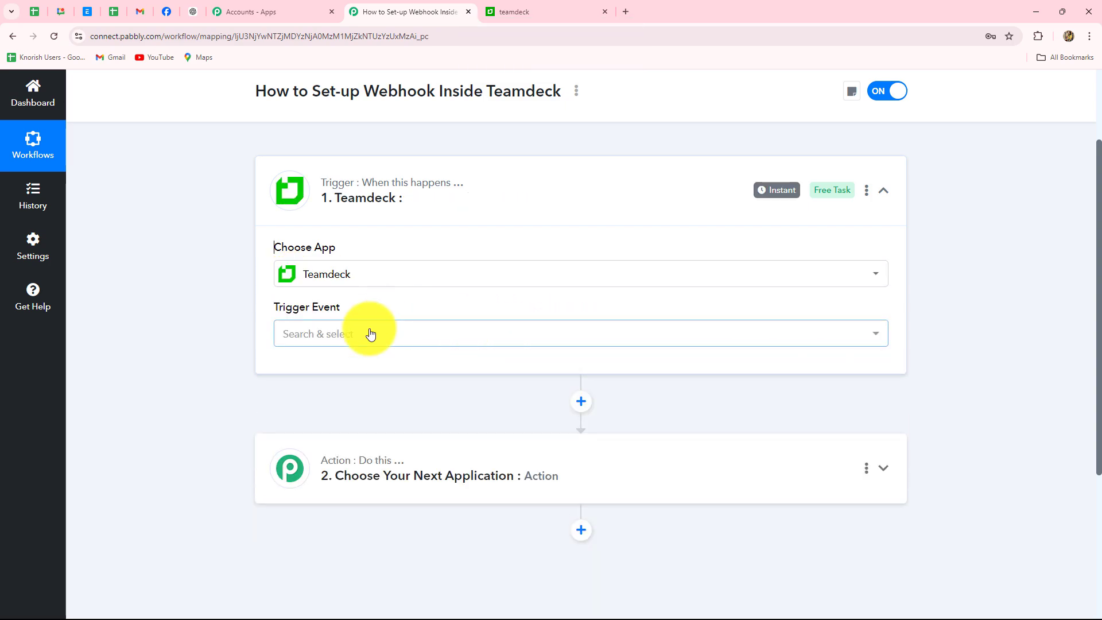
left_click(370, 334)
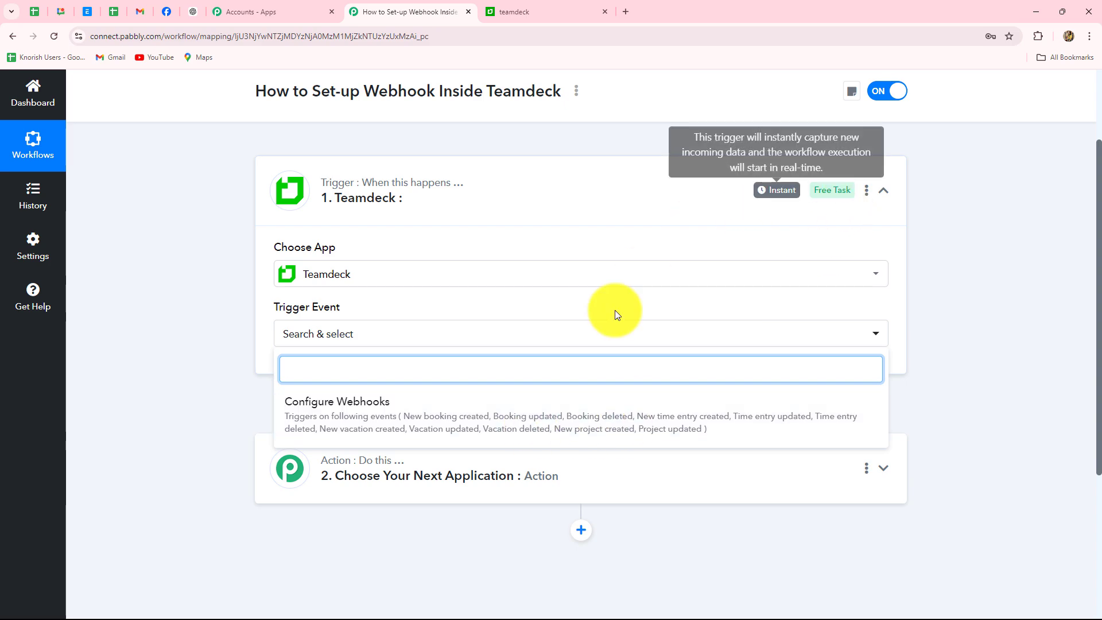
left_click(459, 414)
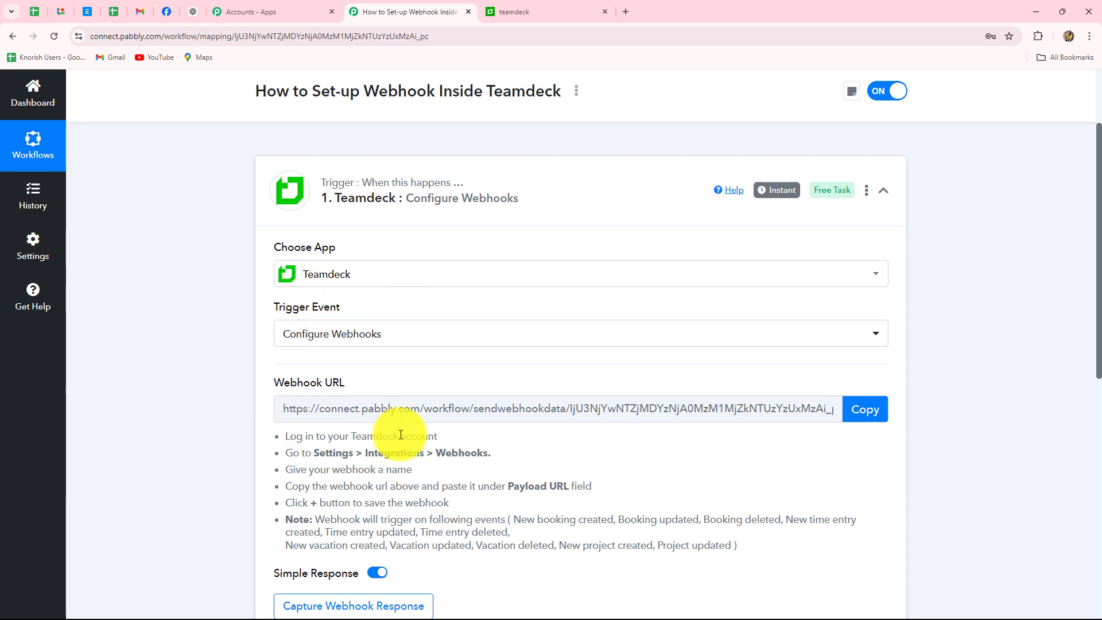
Copy the Teamdeck webhook URL and start capturing the webhook response.
scroll(456, 447, "down", 1)
scroll(456, 450, "down", 2)
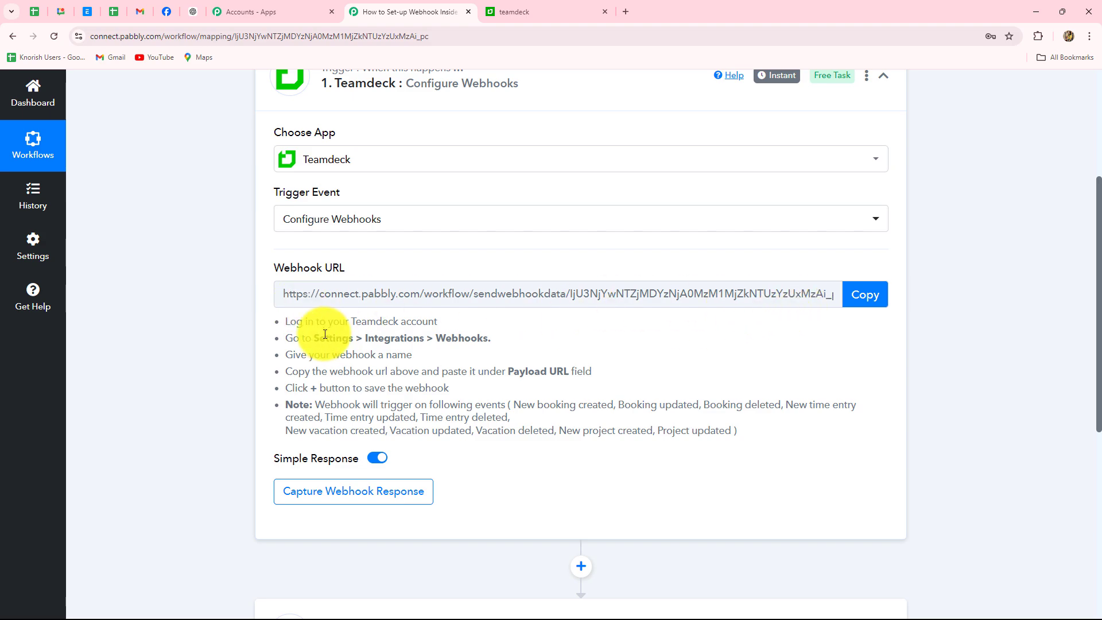
left_click_drag(285, 322, 728, 449)
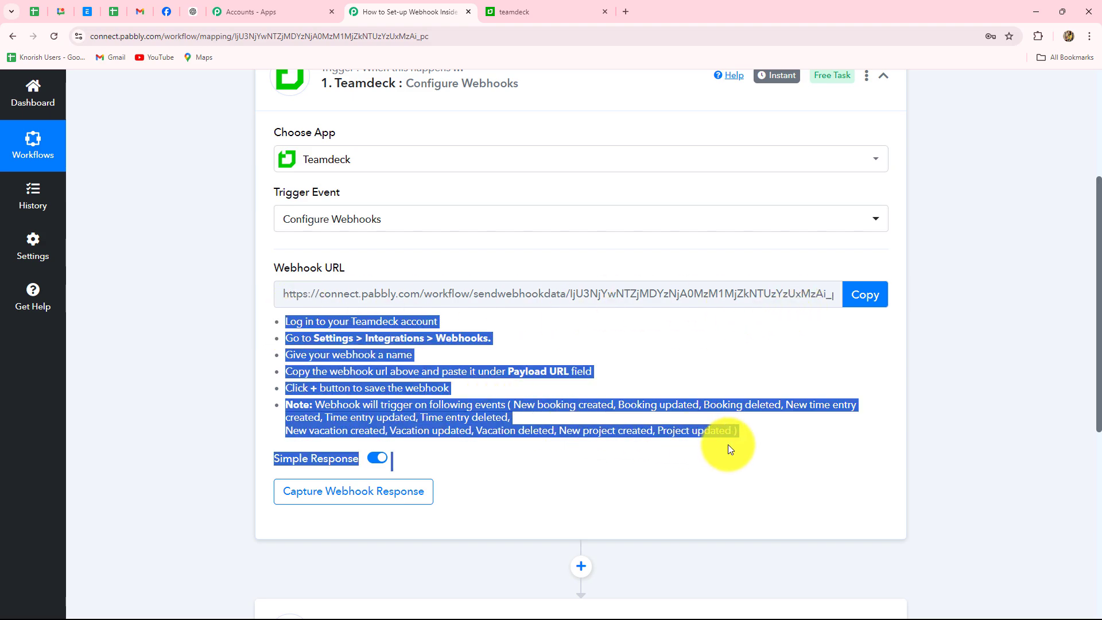
left_click(194, 389)
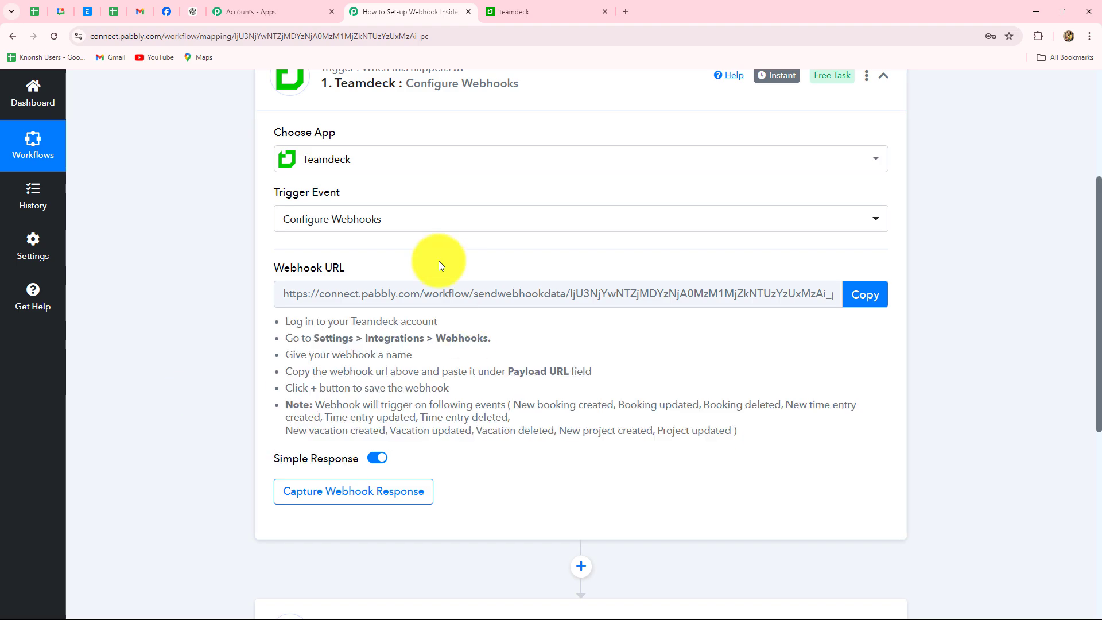
left_click(866, 295)
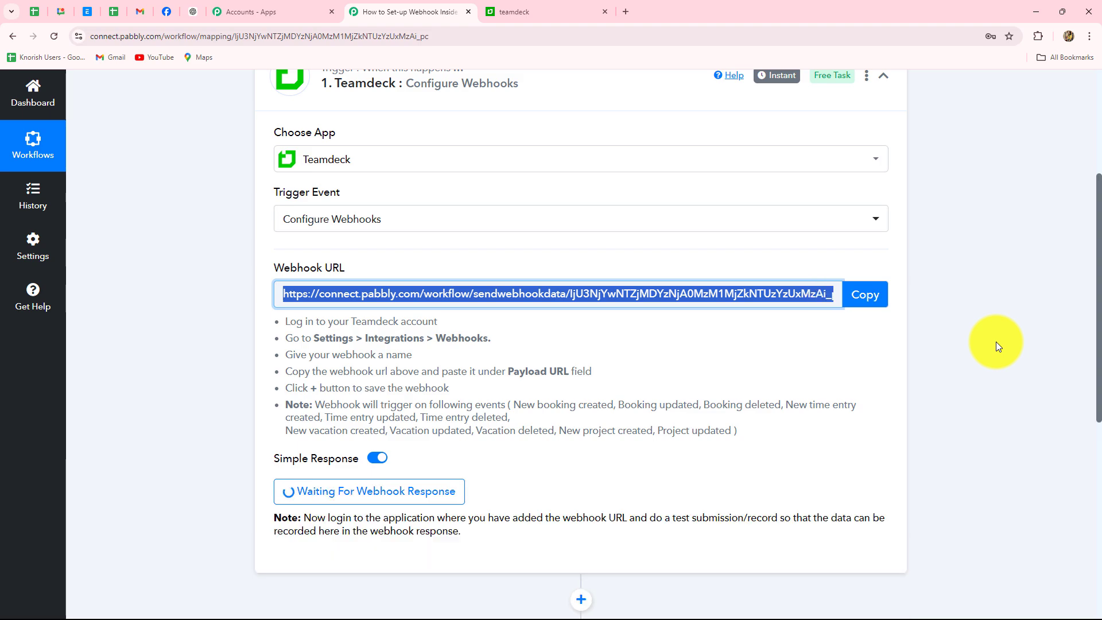
left_click(542, 4)
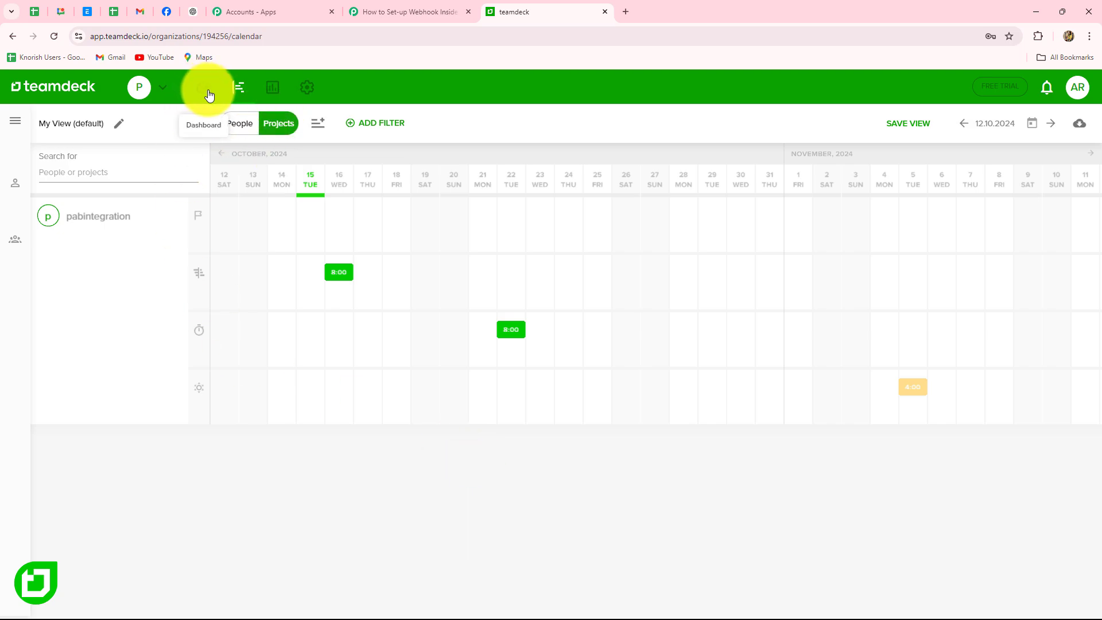
Open Teamdeck's Integrations settings to show the configured webhooks list.
left_click(306, 88)
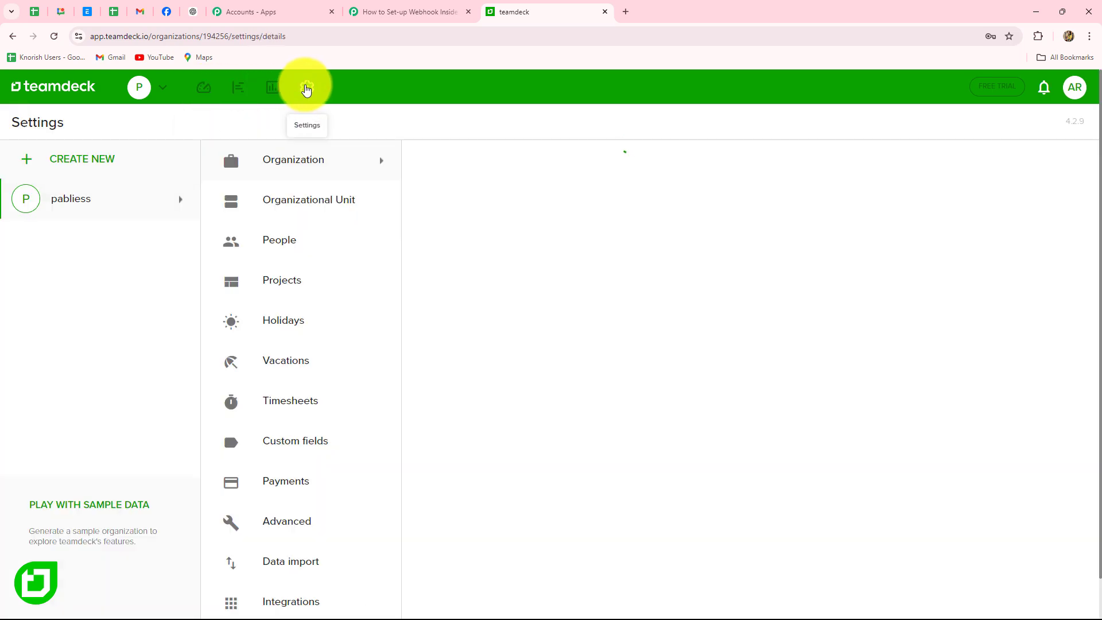
scroll(280, 505, "down", 2)
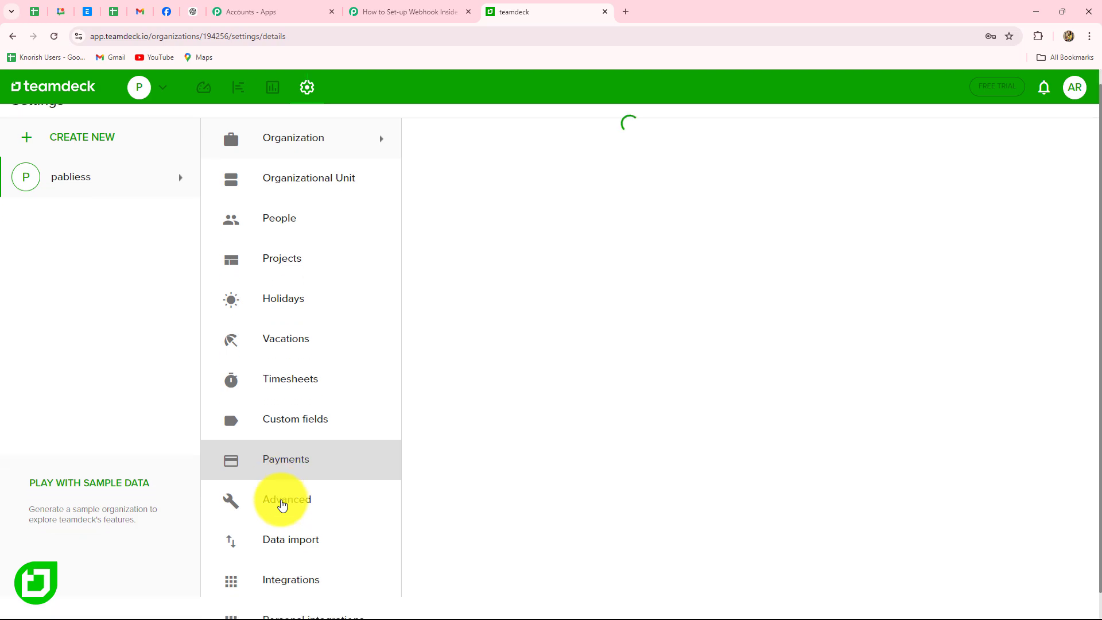
left_click(277, 560)
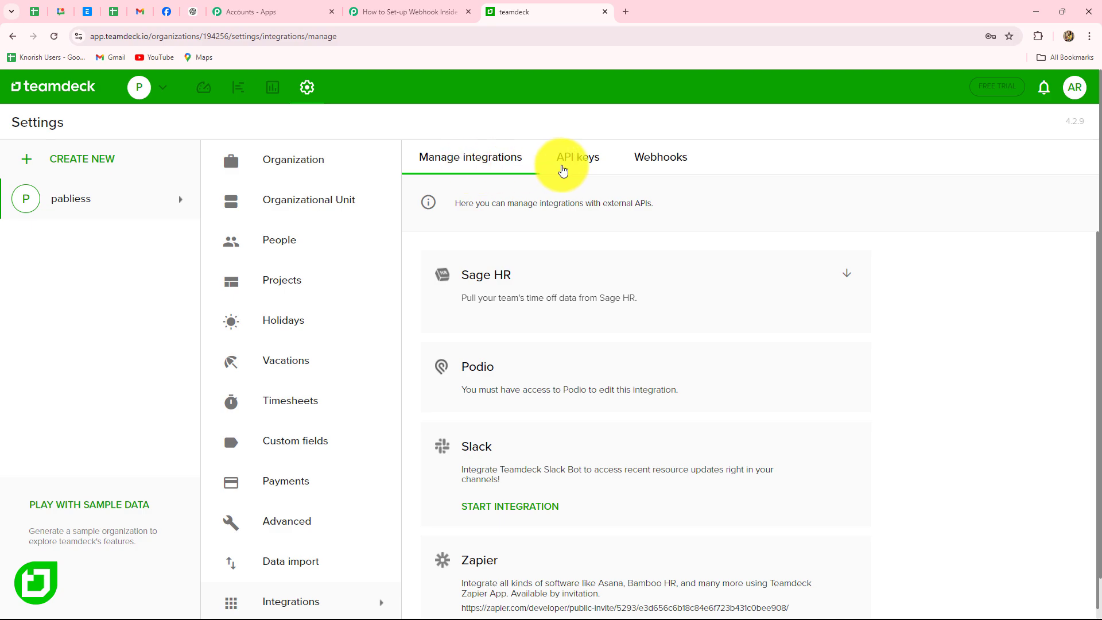
left_click(660, 161)
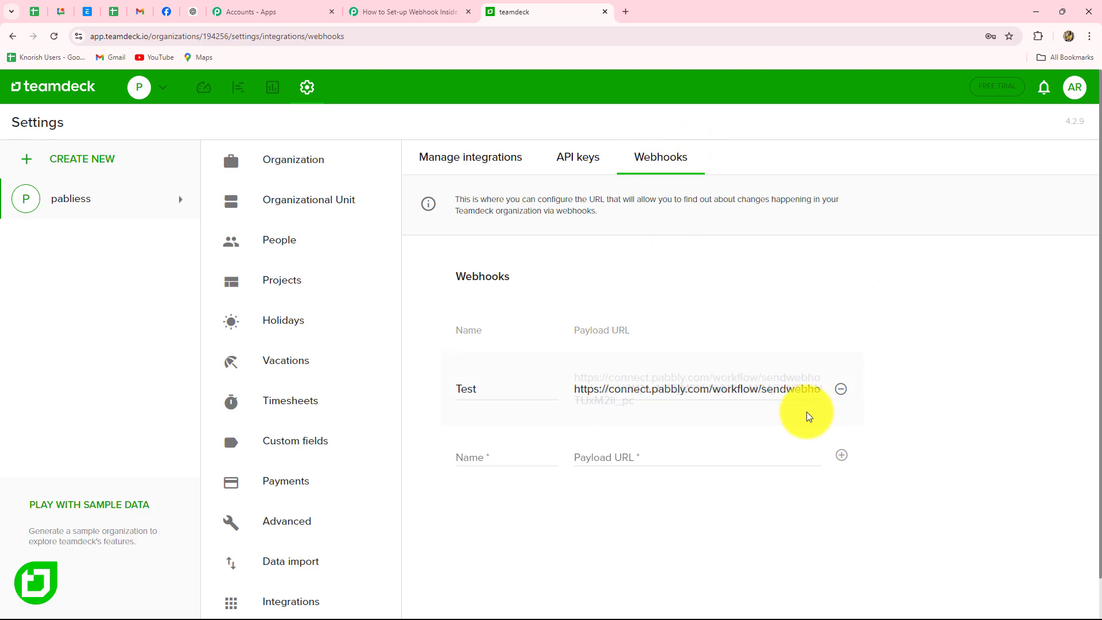
Add a 'New Bookings' webhook with the pasted Pabbly URL as its payload URL.
left_click(493, 457)
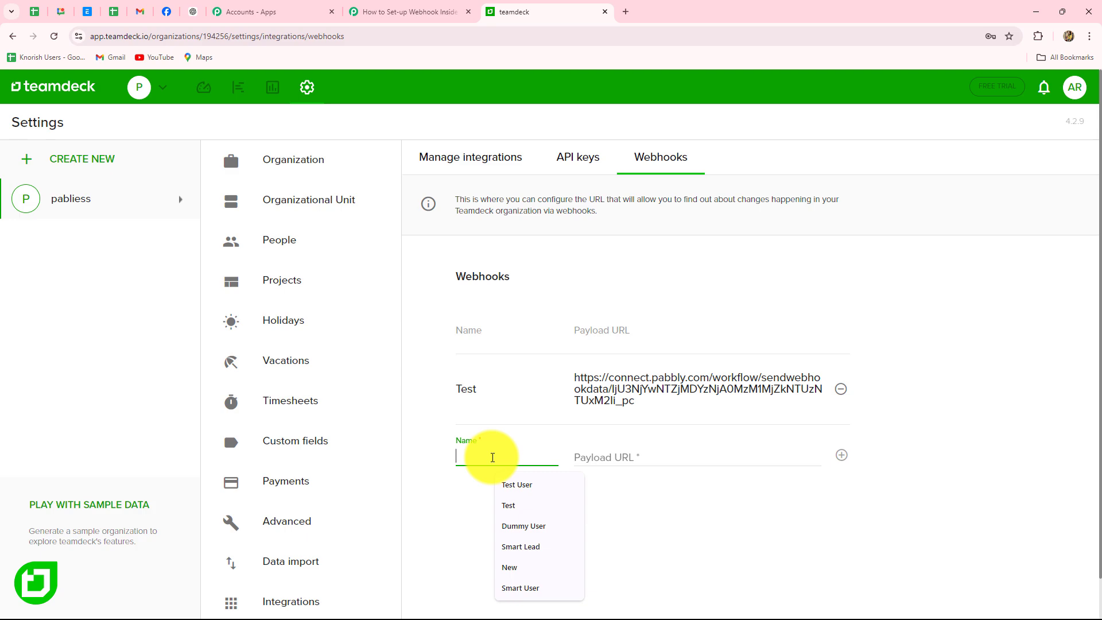
type("New Bookings")
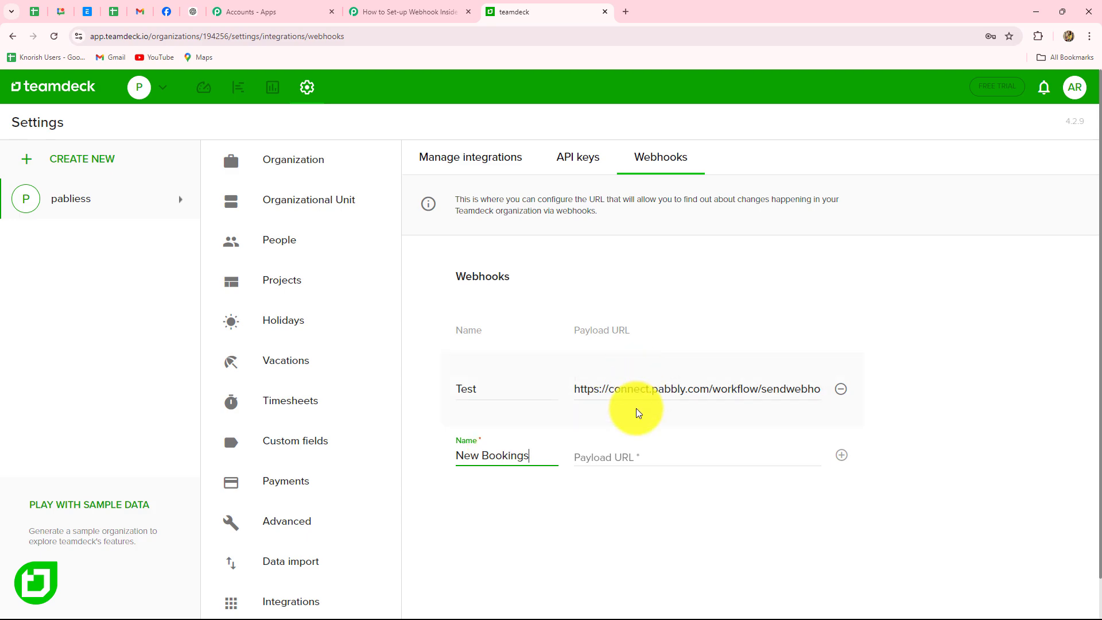
left_click(636, 456)
key("ctrl+v")
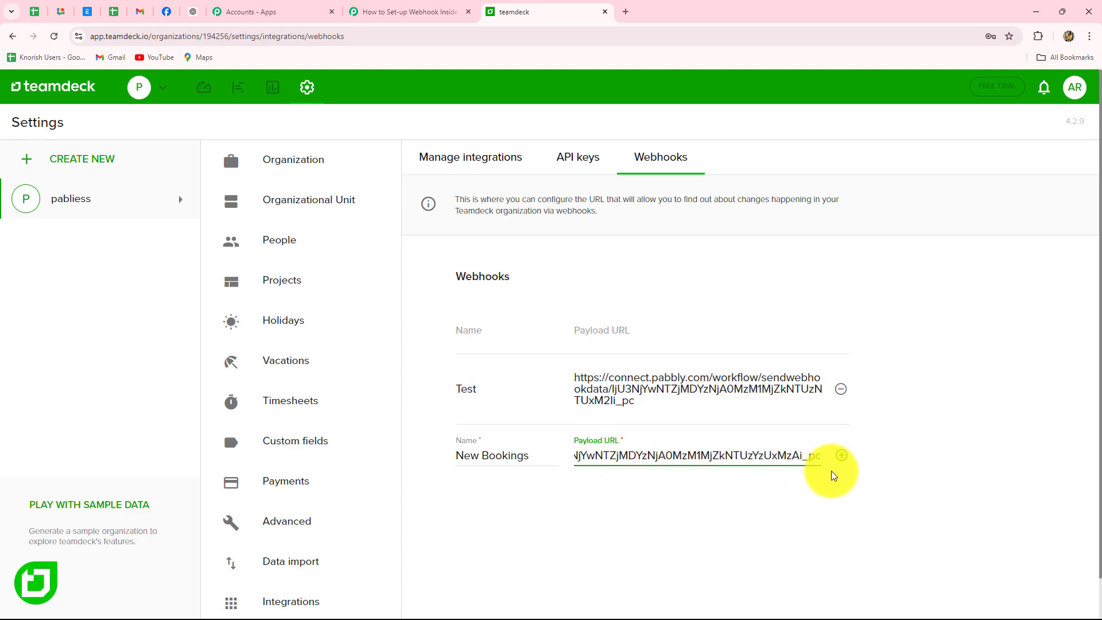
left_click(842, 455)
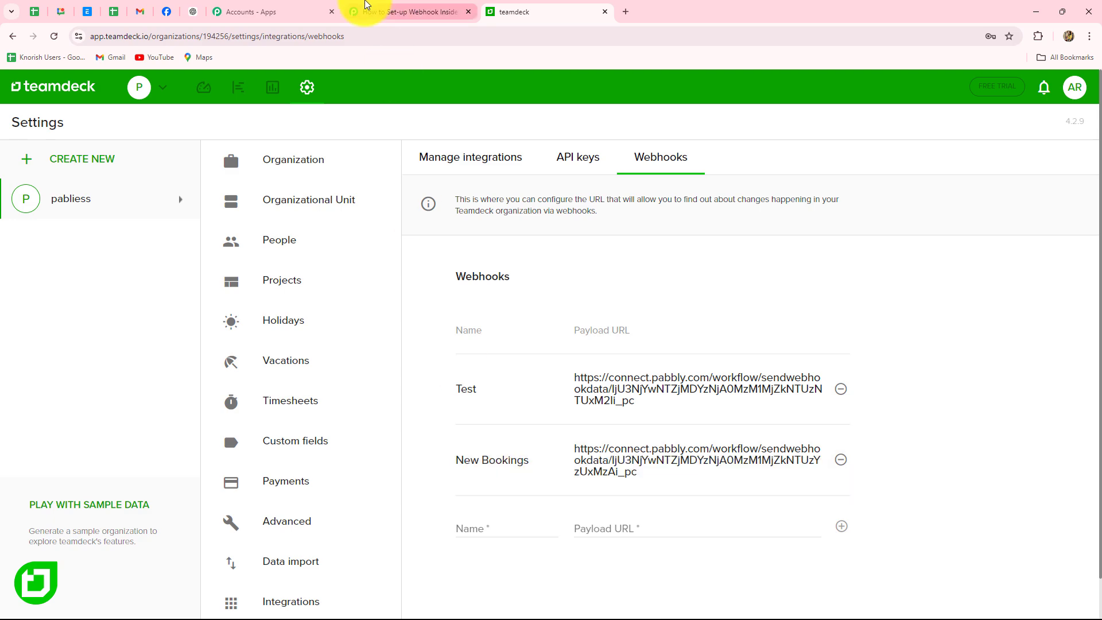
left_click(368, 11)
Confirm the trigger shows 'Waiting For Webhook Response', then return to Teamdeck.
scroll(987, 230, "down", 2)
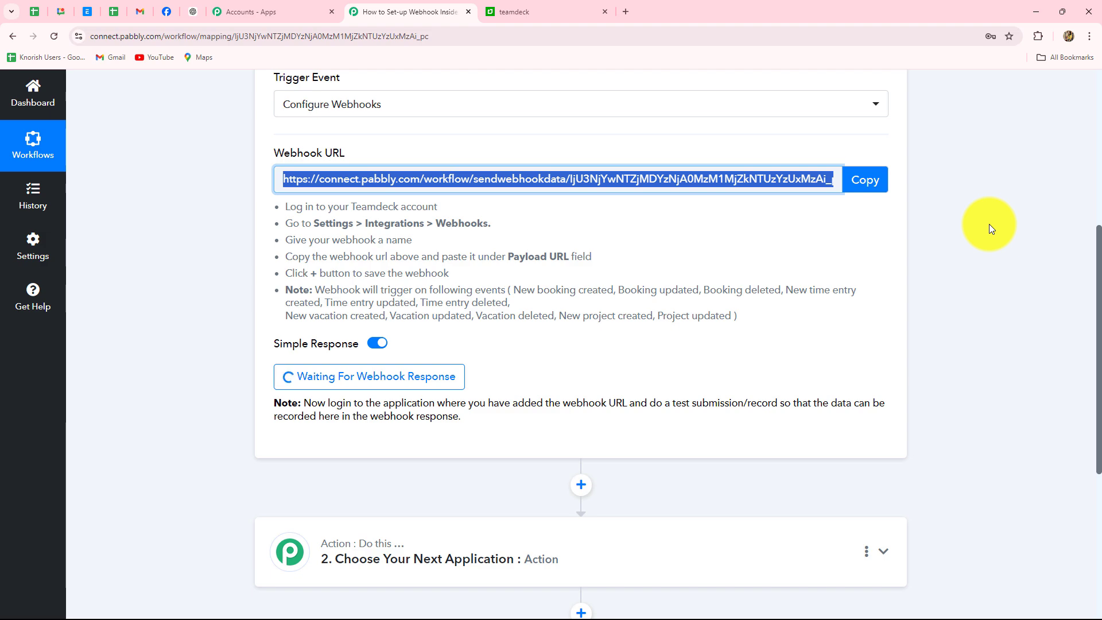
key("ctrl+Tab")
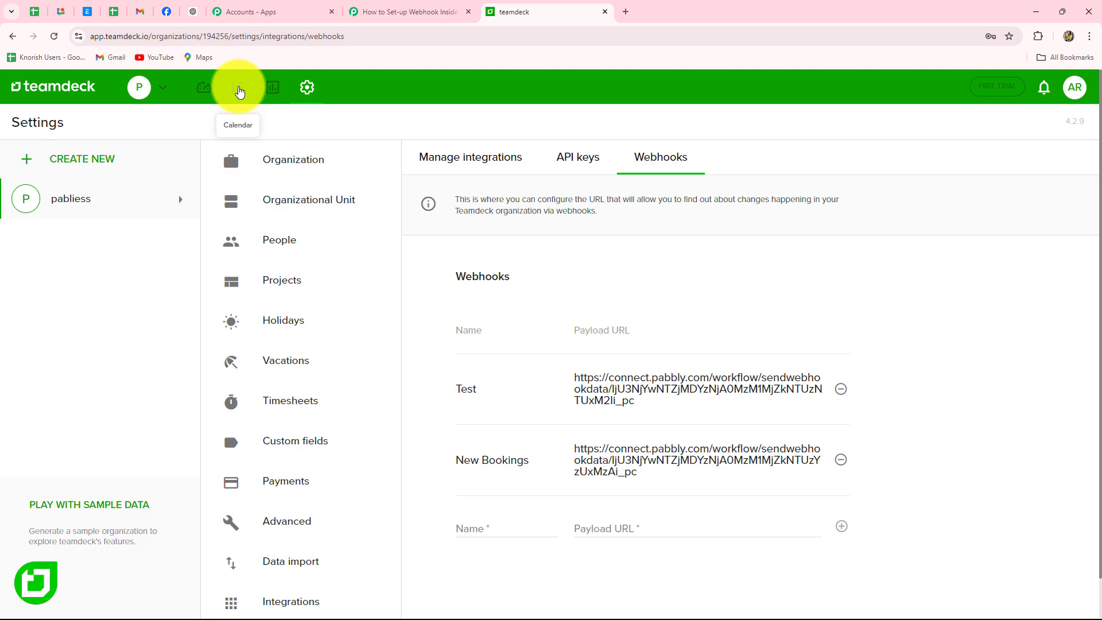
On the calendar, mark a new booking on 18 October for the first team member.
left_click(239, 92)
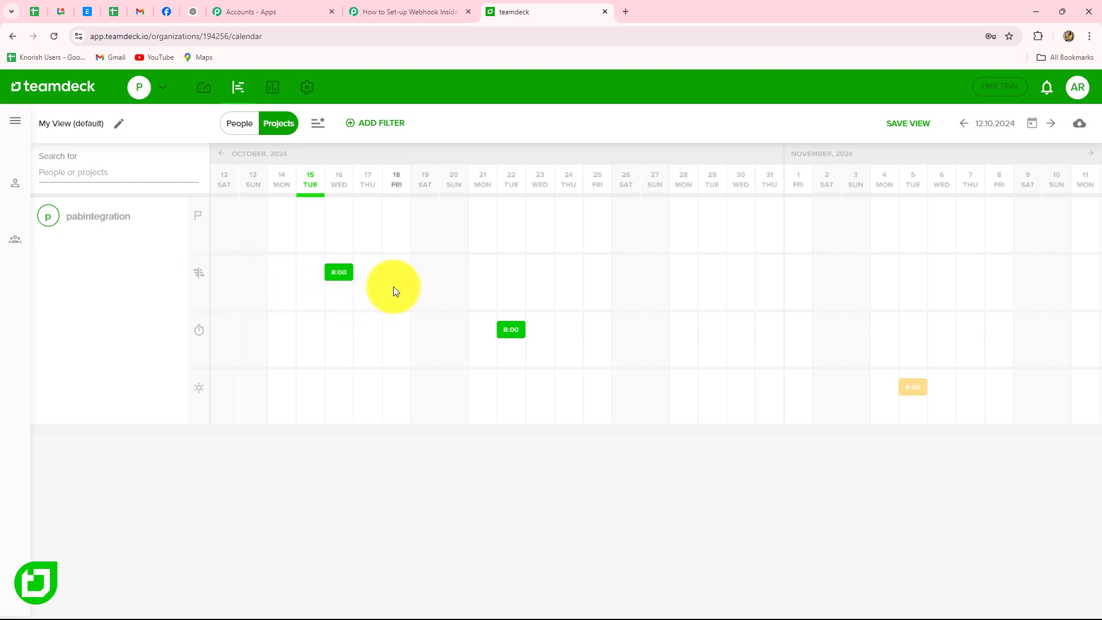
left_click_drag(393, 287, 394, 292)
left_click(910, 197)
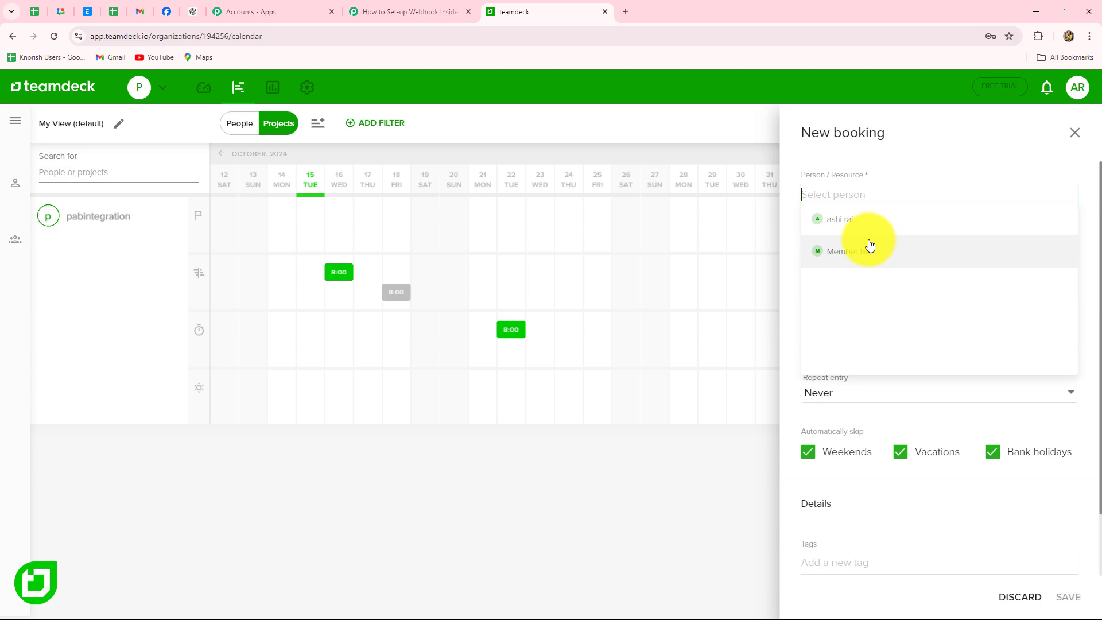
left_click(868, 223)
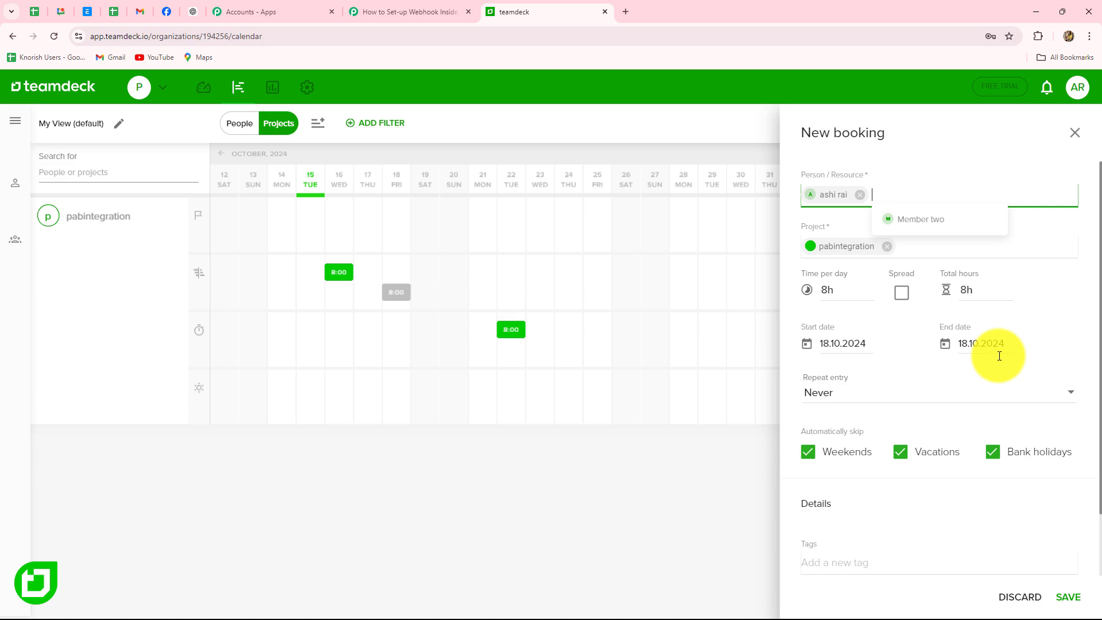
Tag the booking Billable, describe it as 'routine check-up and cleaning', and save it.
scroll(999, 356, "down", 2)
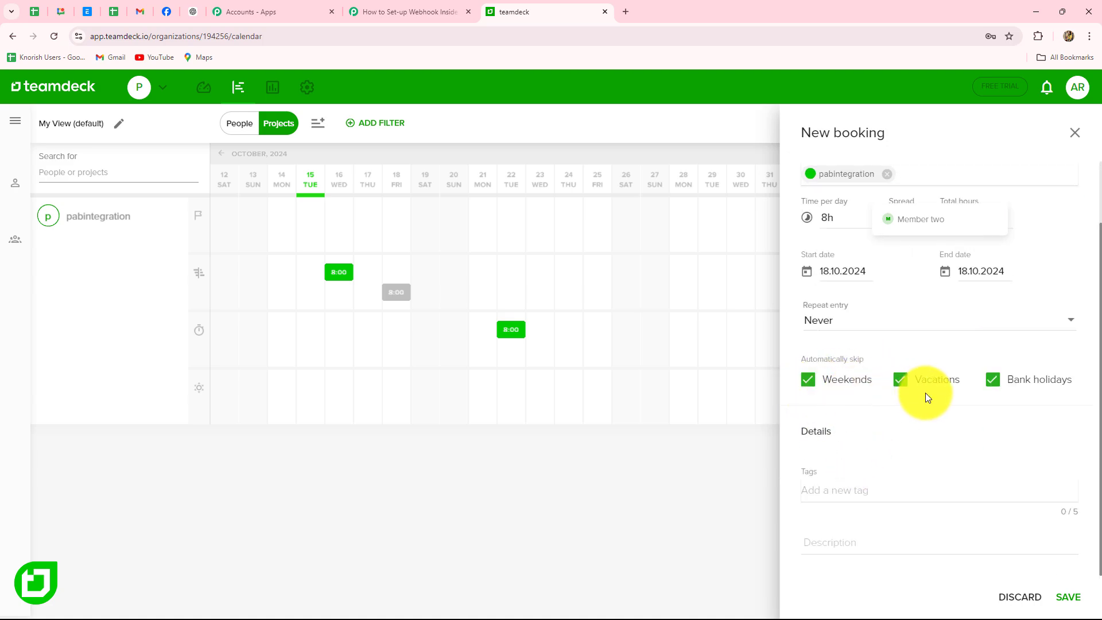
left_click(811, 492)
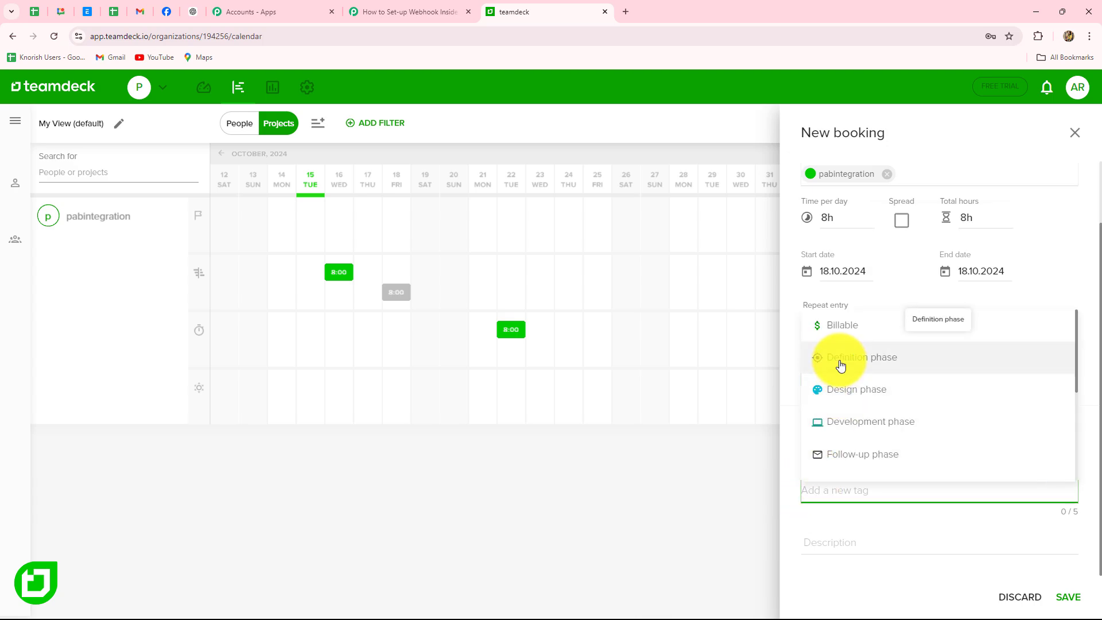
left_click(841, 327)
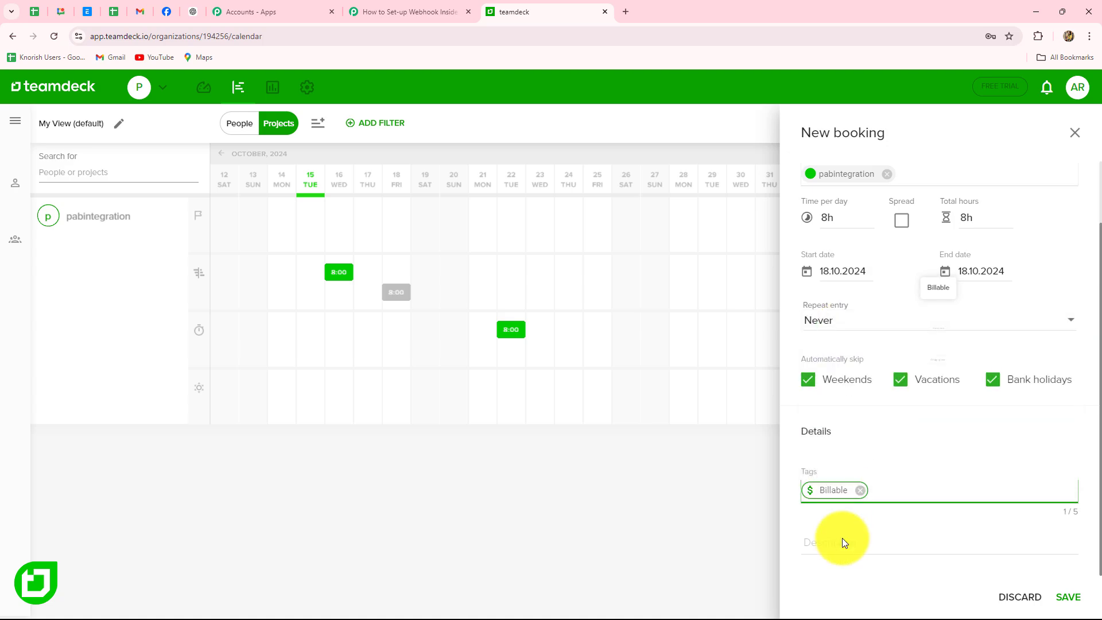
left_click(841, 547)
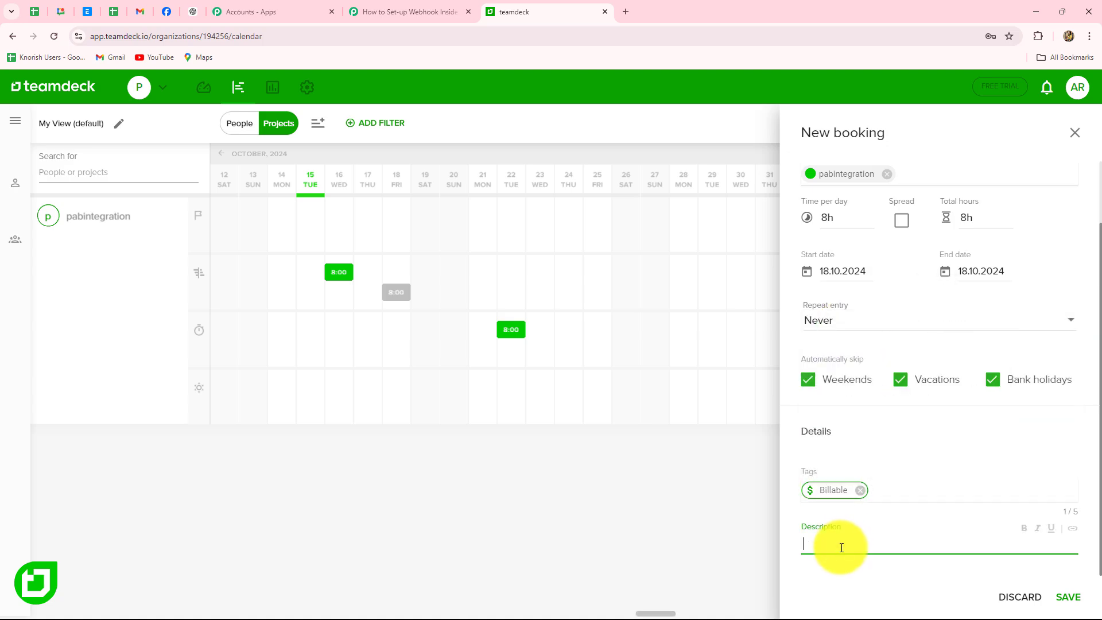
type("routine check-up and cleaning")
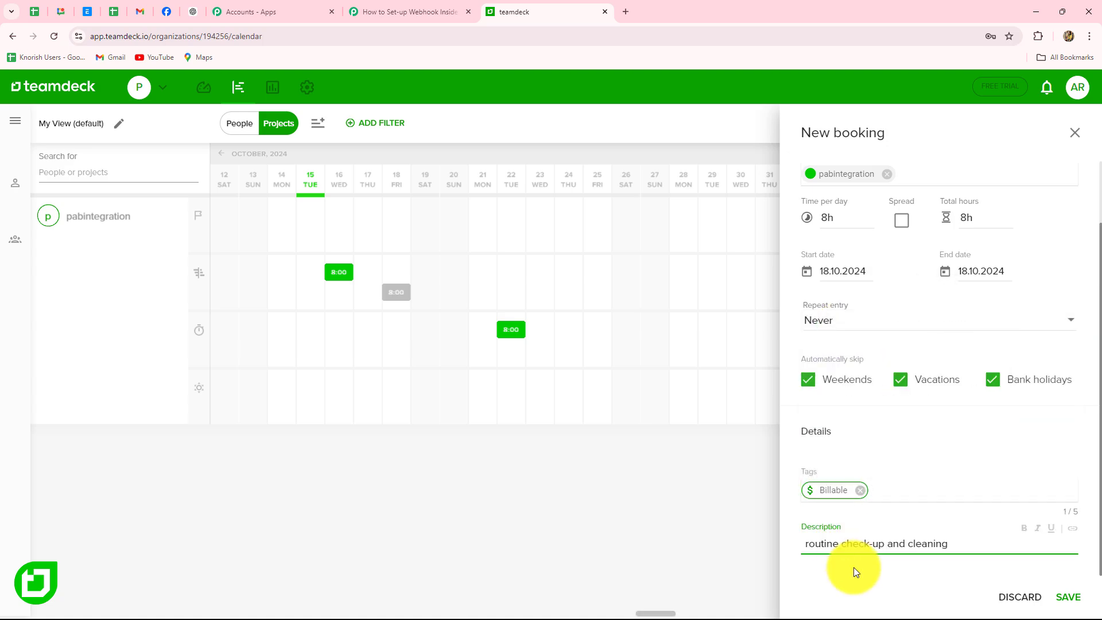
left_click(1066, 599)
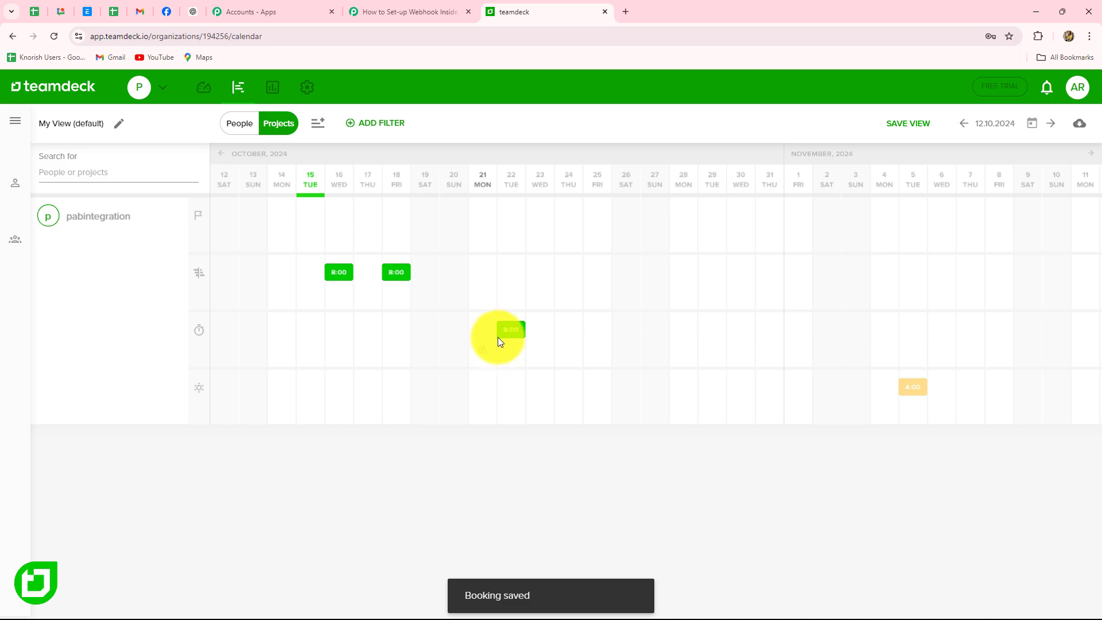
mouse_move(394, 278)
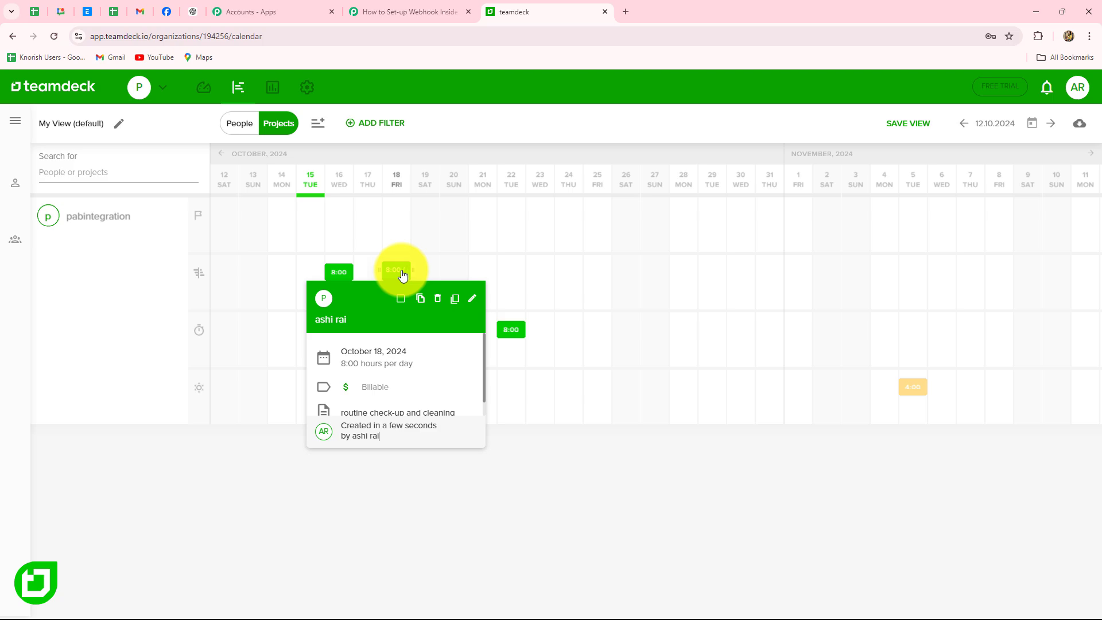
left_click(394, 14)
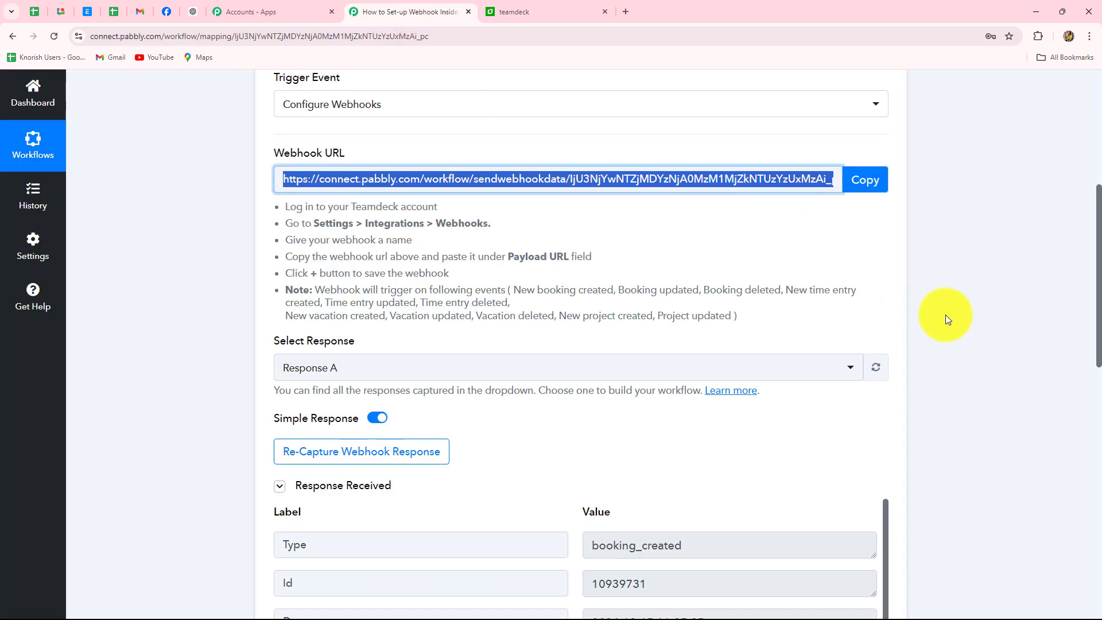
scroll(947, 313, "down", 5)
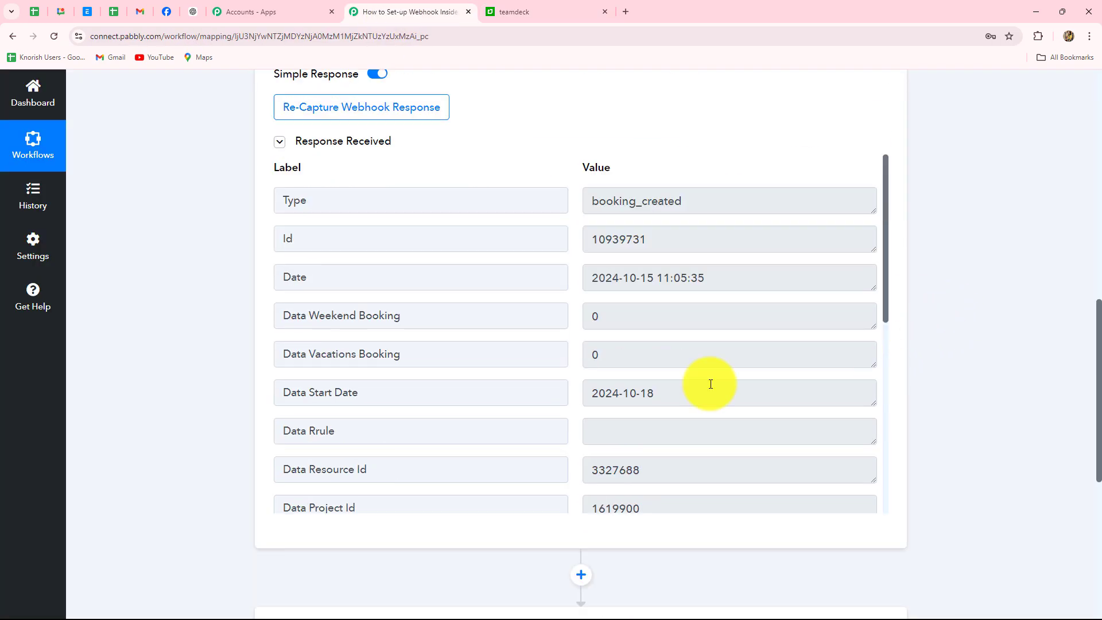
scroll(692, 402, "down", 5)
scroll(692, 402, "up", 5)
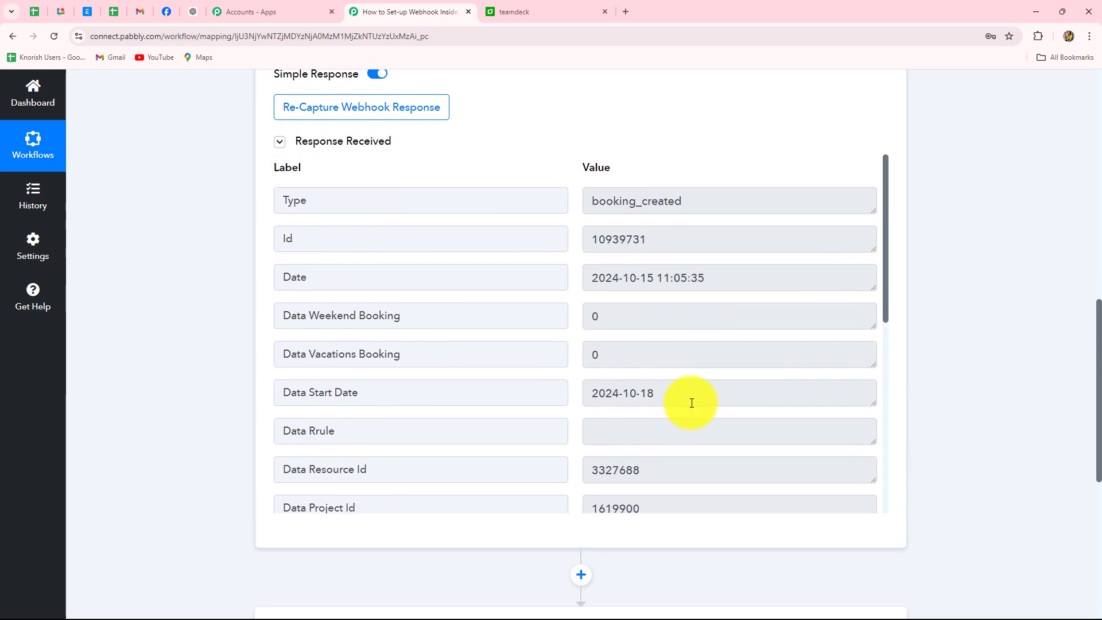
mouse_move(697, 204)
left_mouse_down()
mouse_move(565, 204)
mouse_move(683, 202)
left_mouse_up()
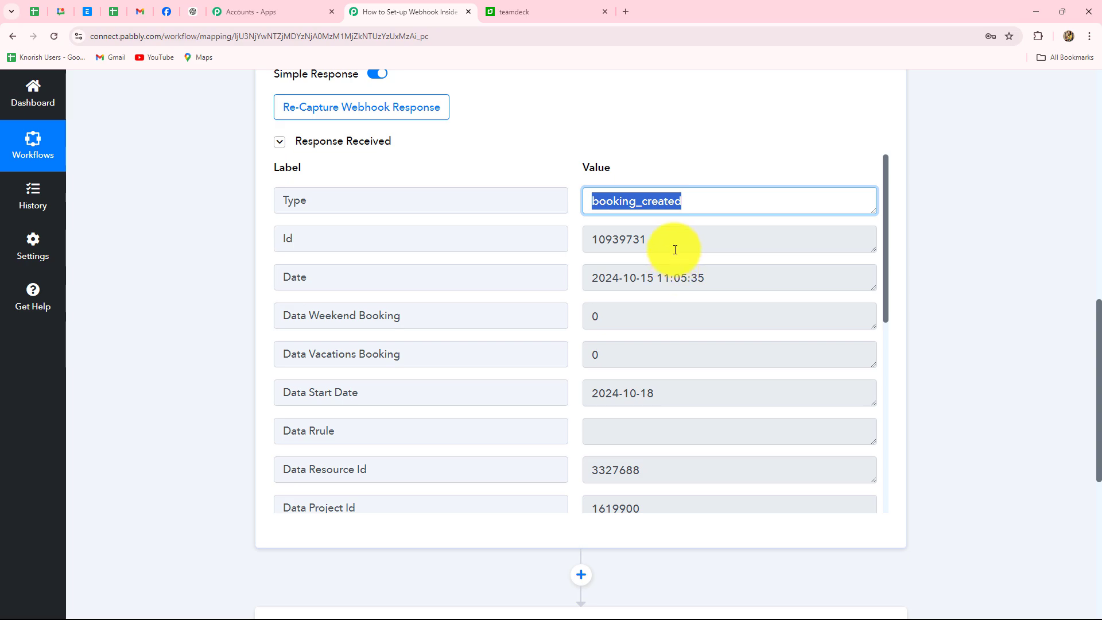
left_click(669, 244)
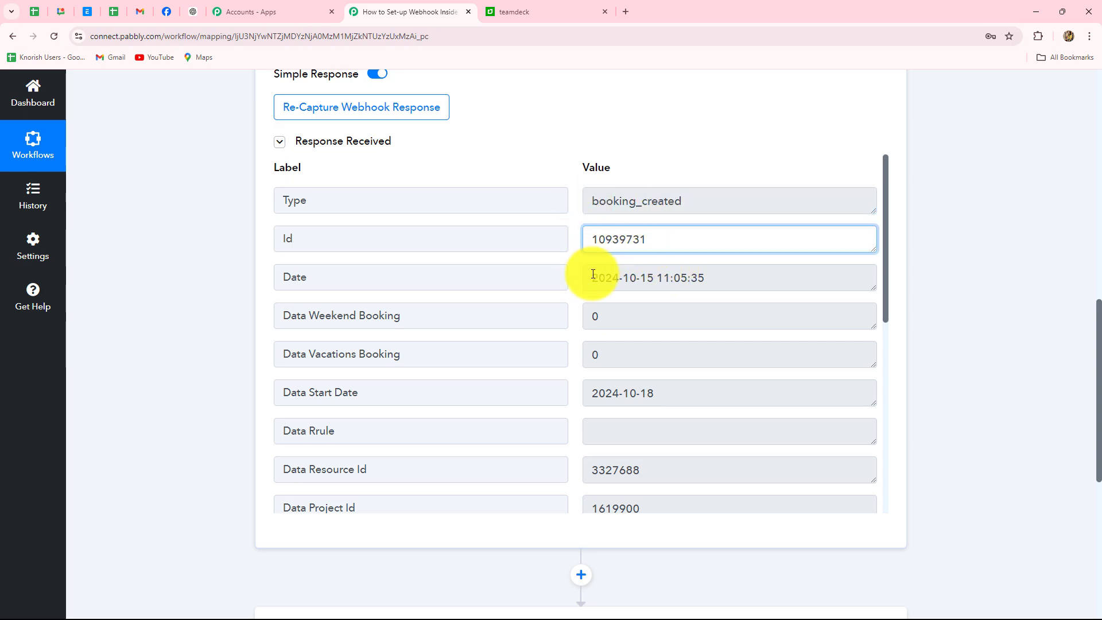
left_click_drag(600, 276, 765, 274)
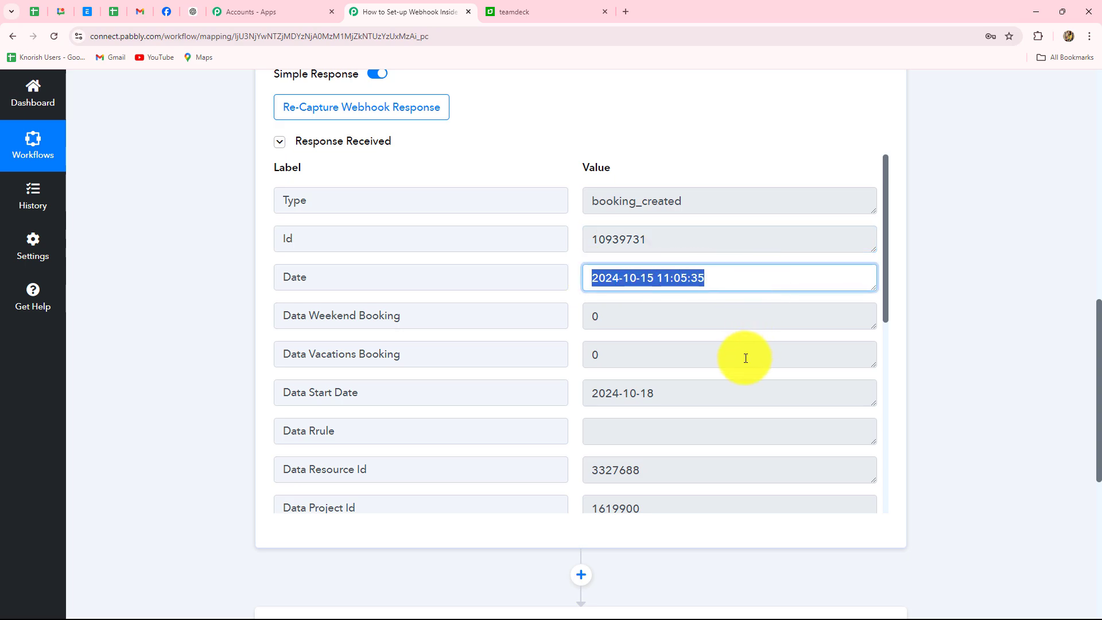
scroll(746, 357, "down", 2)
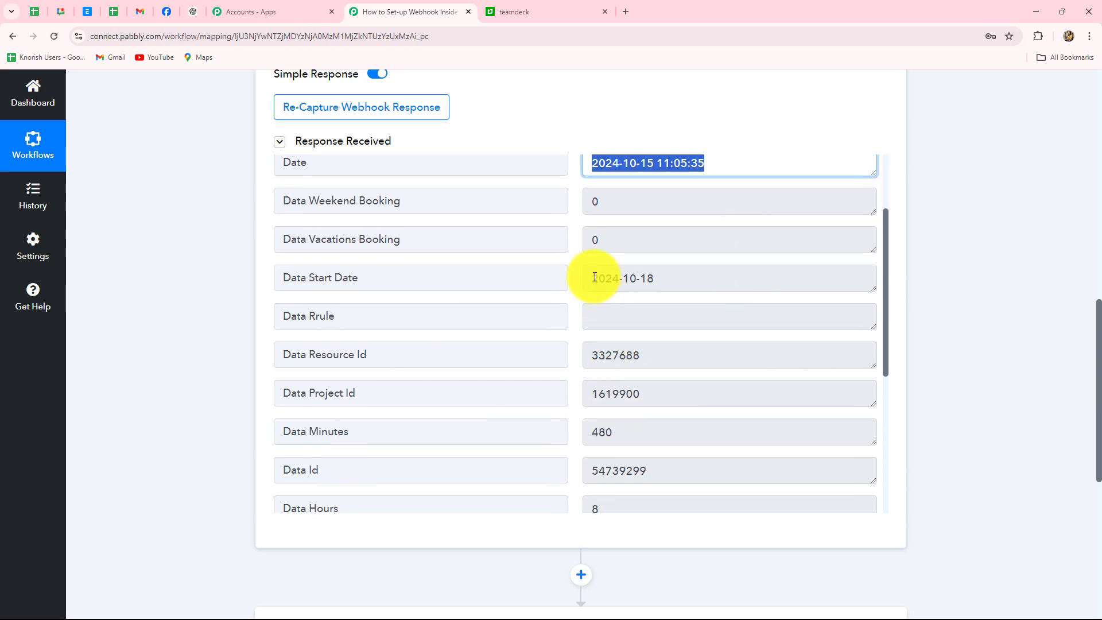
left_click_drag(600, 277, 696, 278)
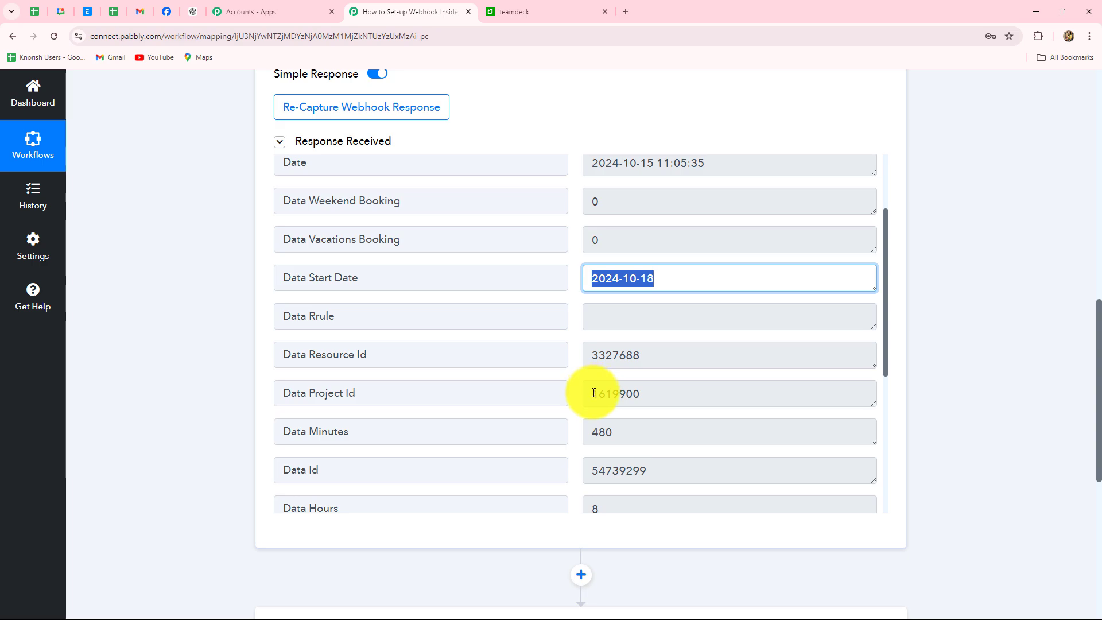
scroll(595, 389, "down", 2)
left_click_drag(660, 241, 599, 242)
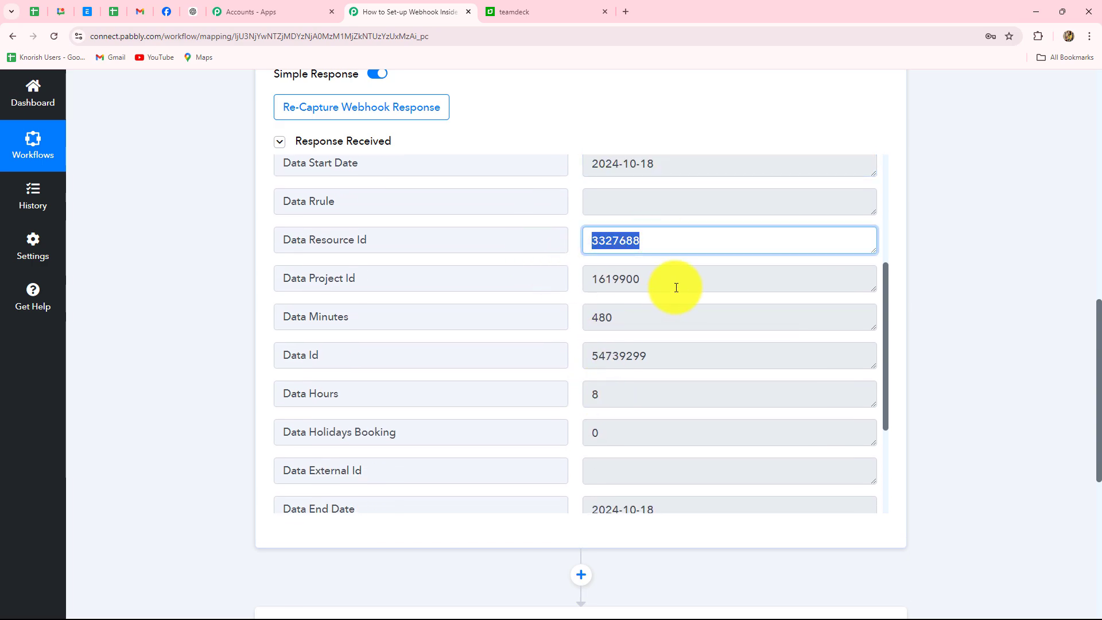
left_click_drag(677, 282, 591, 281)
scroll(674, 345, "down", 3)
scroll(672, 346, "down", 2)
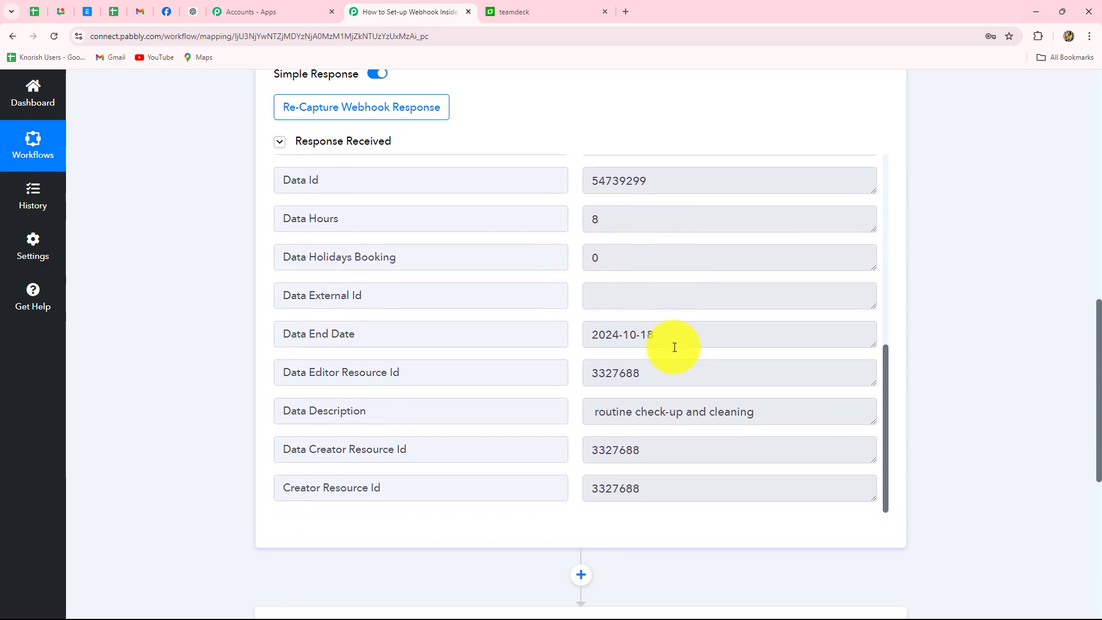
left_click_drag(591, 352, 803, 362)
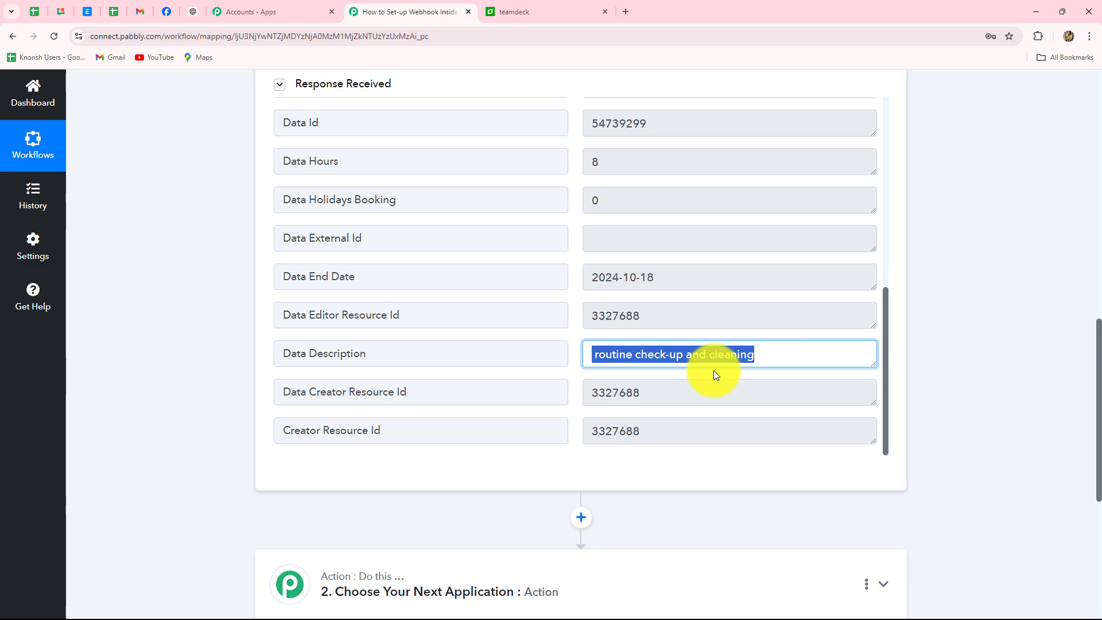
scroll(925, 357, "up", 10)
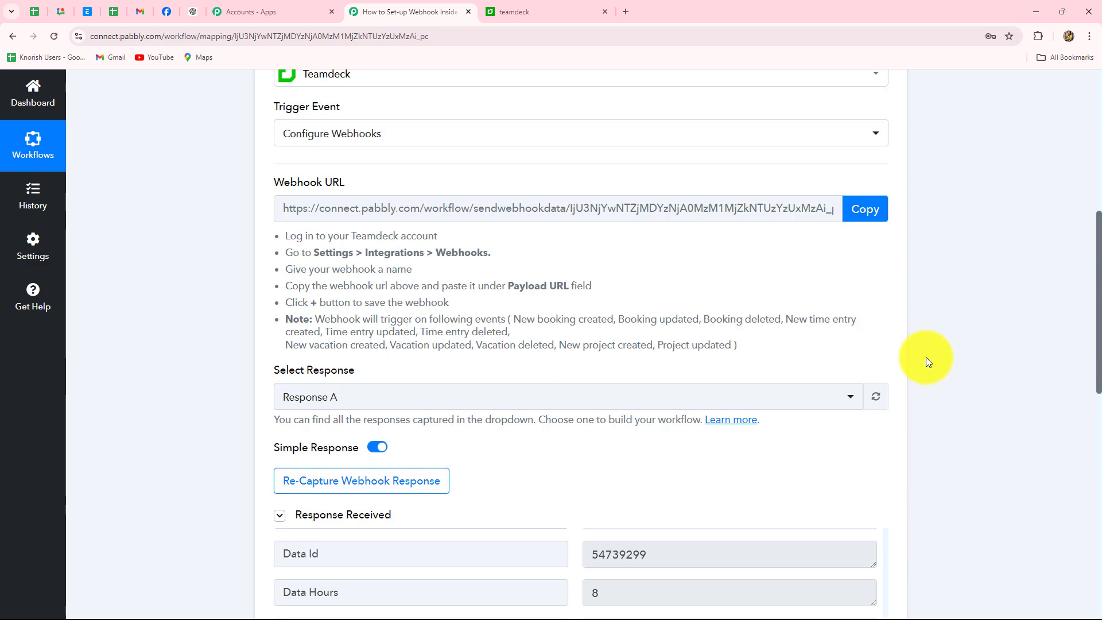
Reopen the Teamdeck trigger step and review its note on triggering events.
scroll(926, 357, "up", 3)
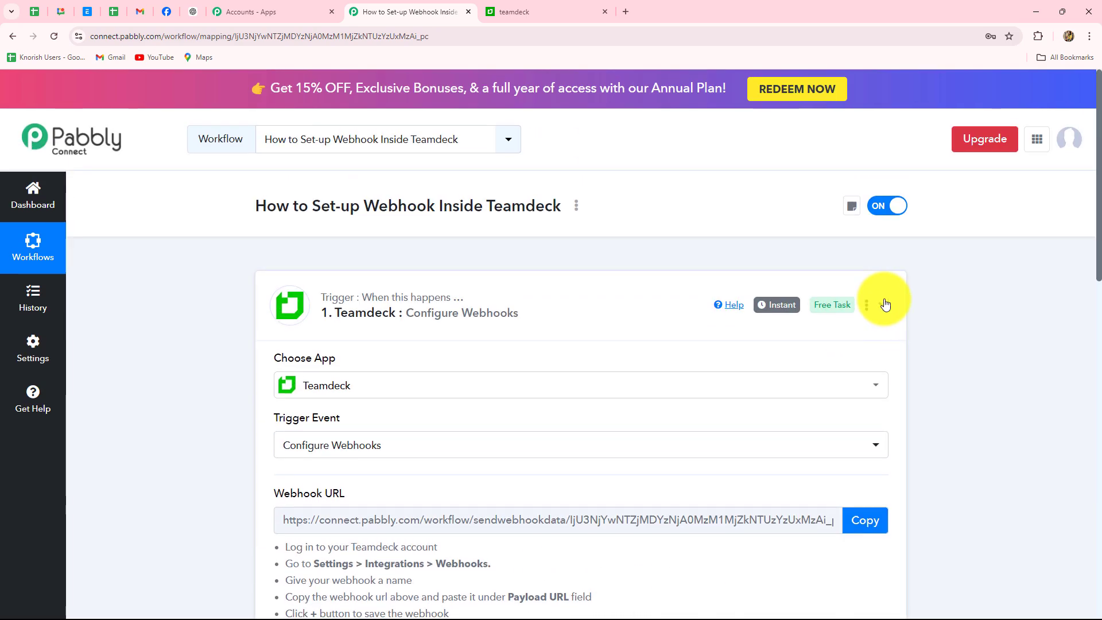
left_click(884, 305)
left_click(883, 305)
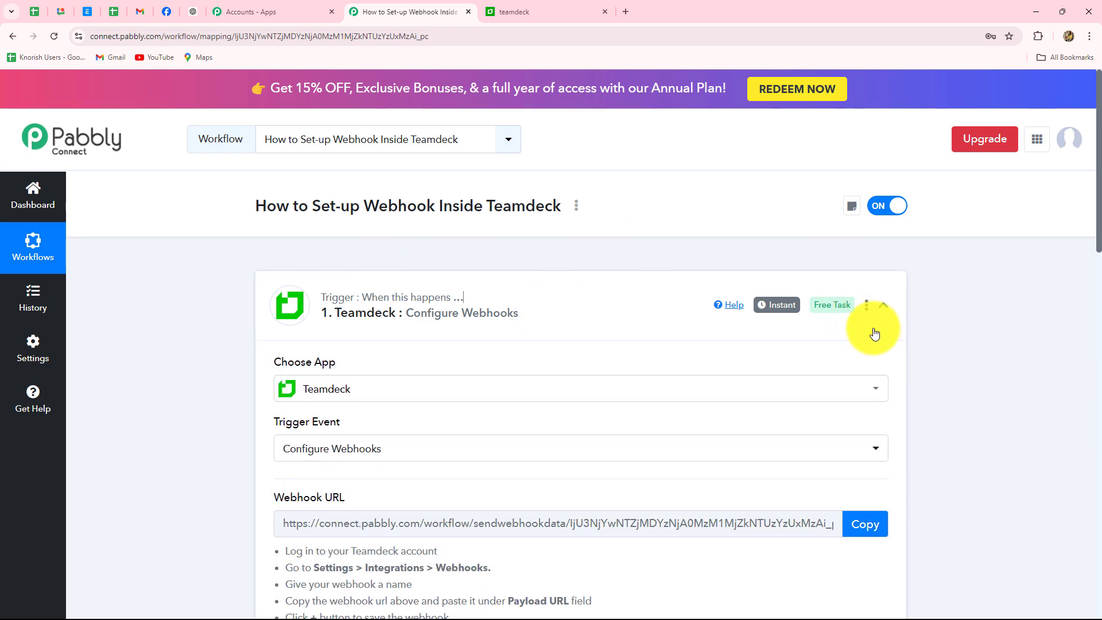
scroll(876, 333, "down", 5)
scroll(987, 313, "down", 10)
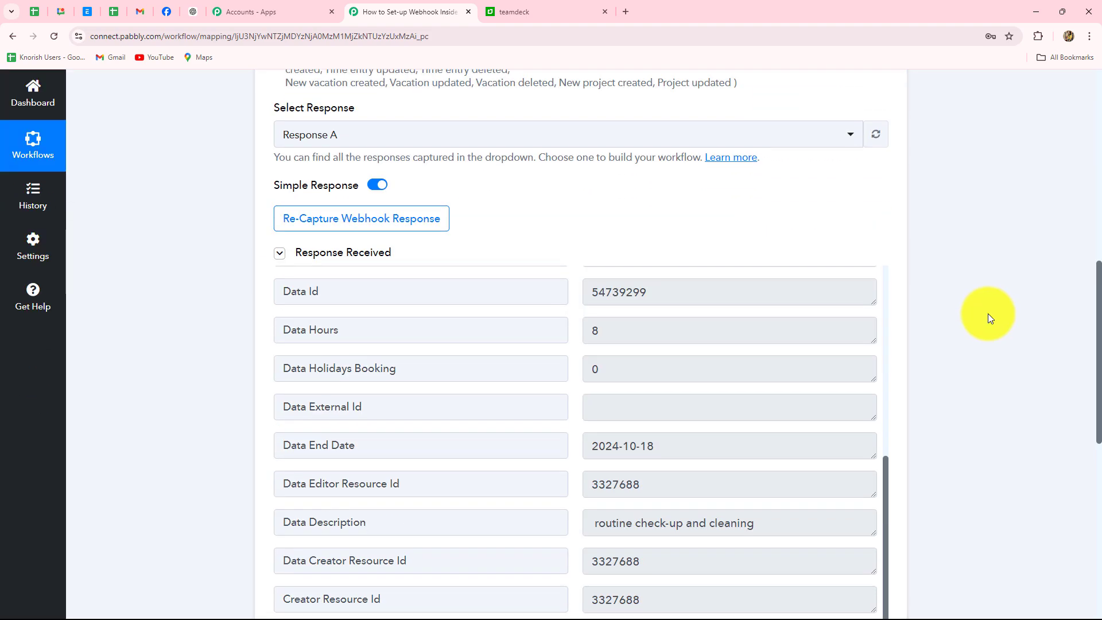
scroll(988, 314, "up", 2)
scroll(987, 313, "down", 4)
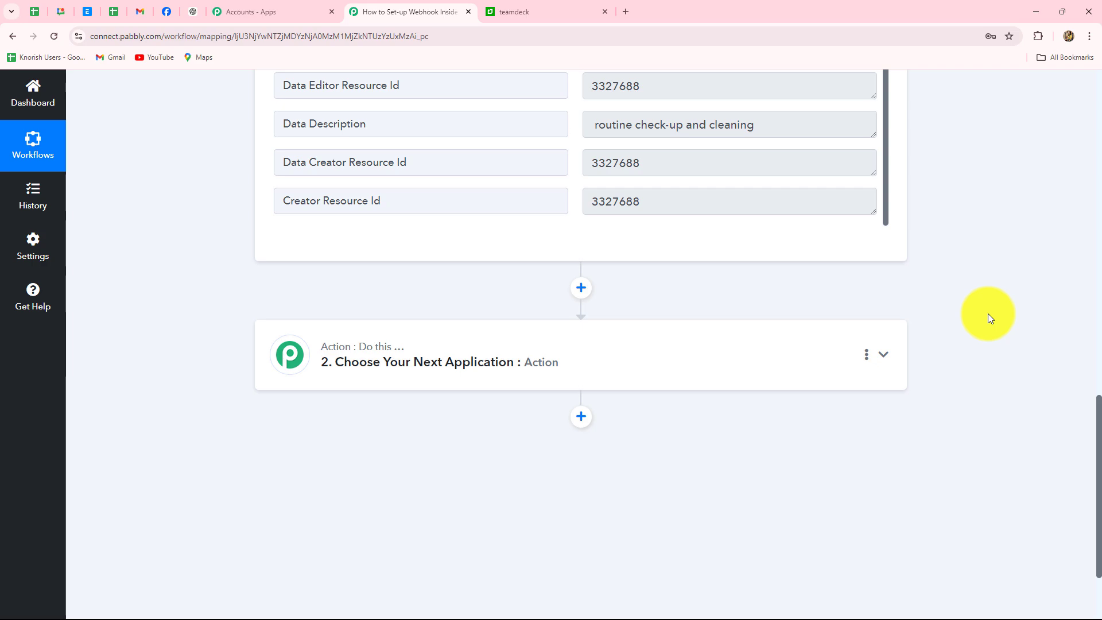
scroll(984, 320, "up", 5)
scroll(753, 373, "up", 8)
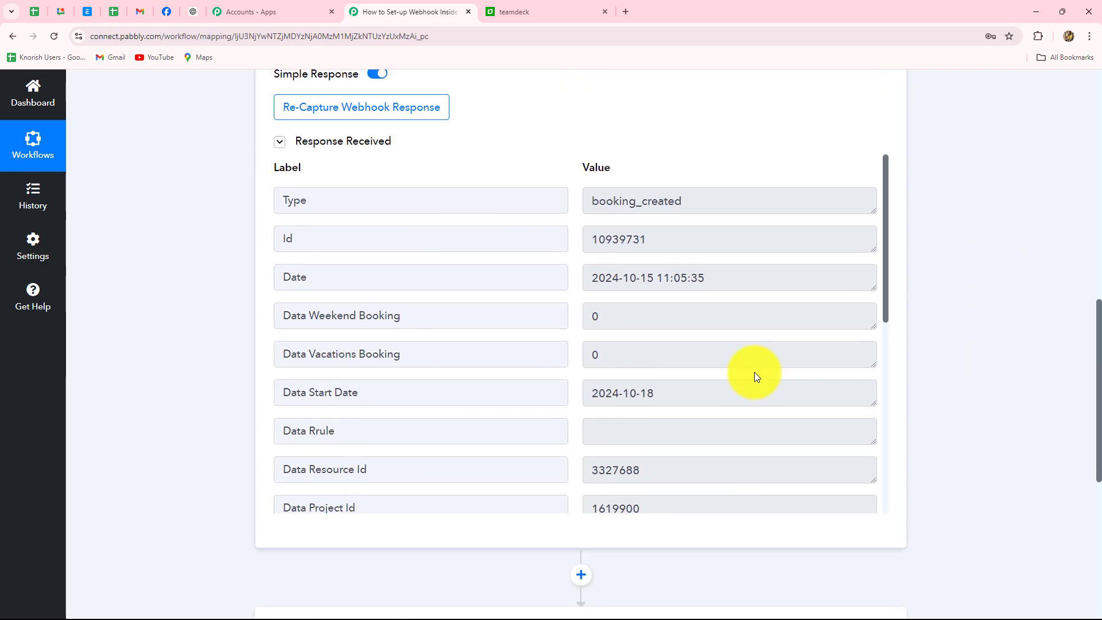
scroll(473, 285, "up", 5)
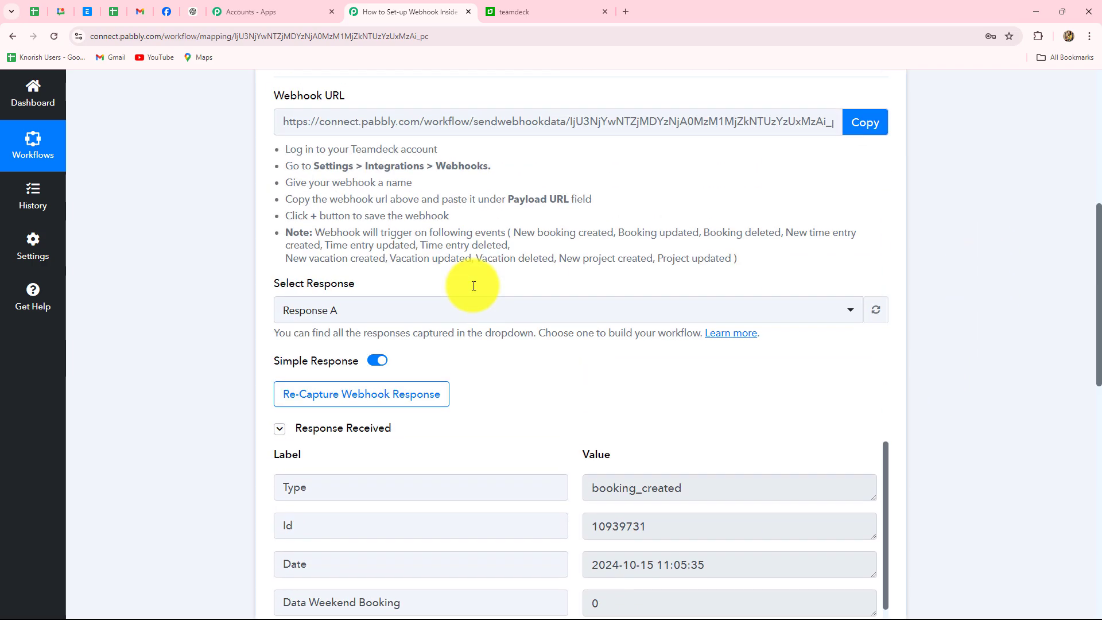
scroll(473, 285, "up", 4)
scroll(473, 285, "down", 3)
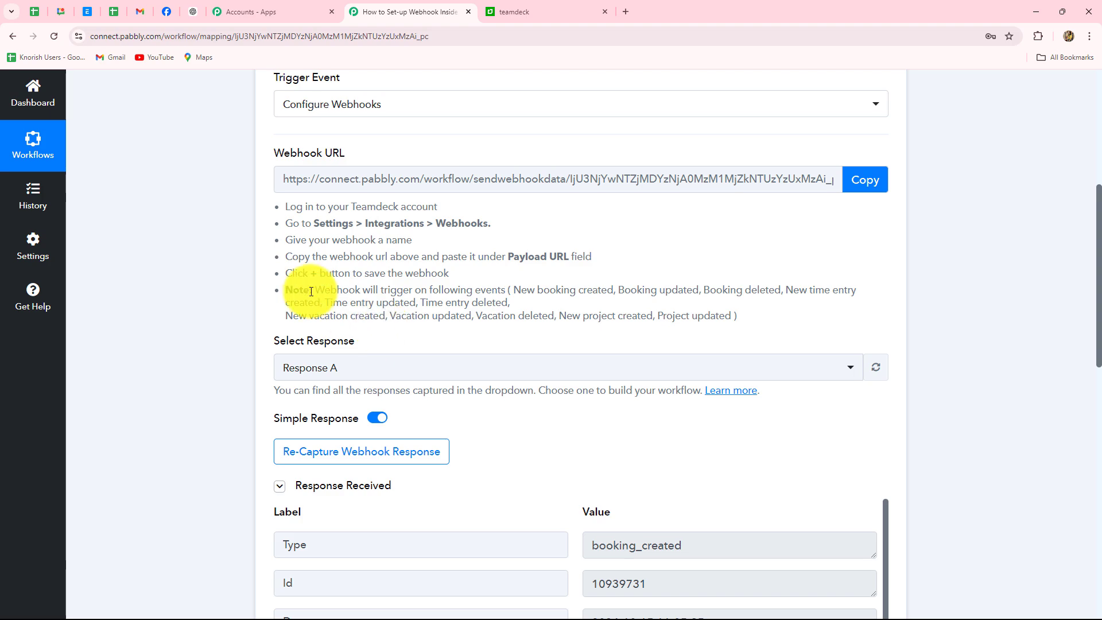
left_click_drag(285, 290, 508, 303)
left_click(613, 307)
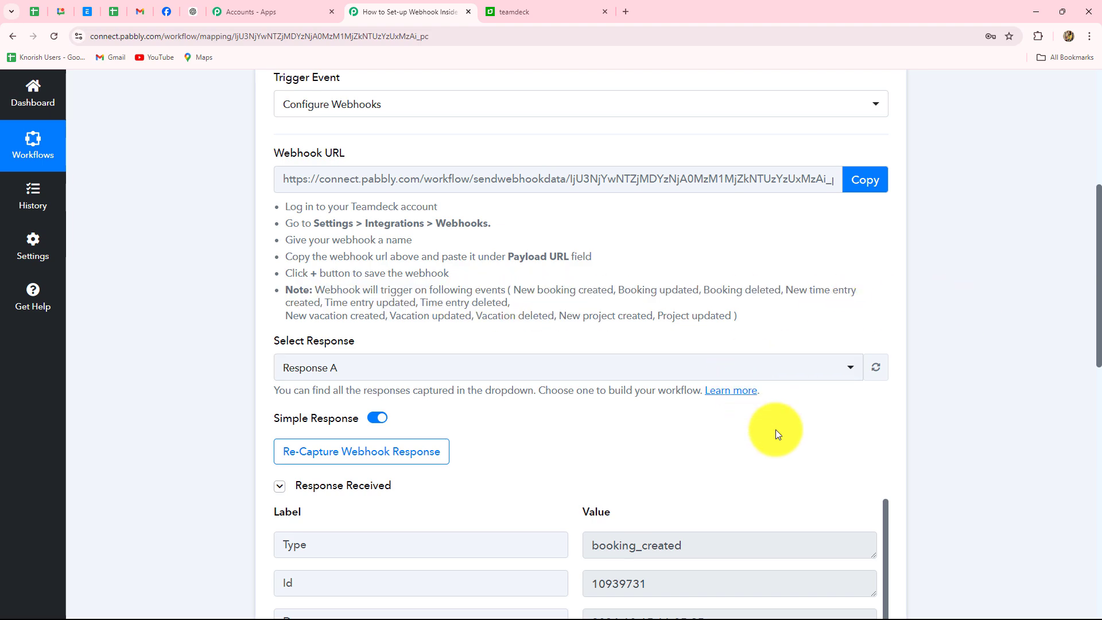
Inspect the captured response's Type value booking_created.
scroll(776, 431, "down", 3)
scroll(776, 435, "down", 2)
scroll(1014, 390, "down", 1)
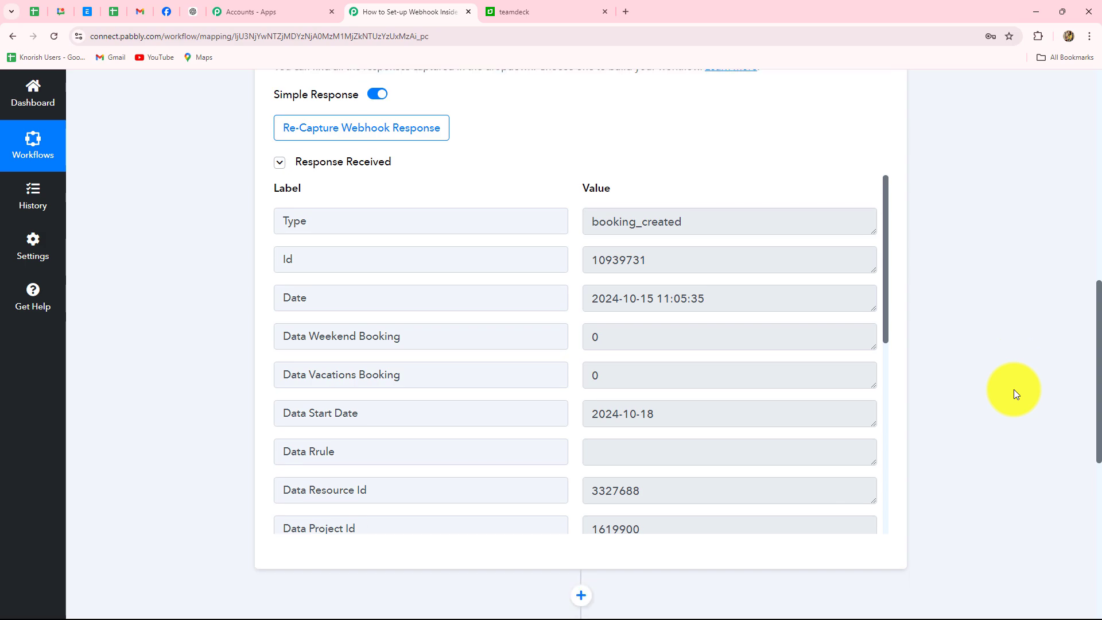
left_click(636, 200)
left_click_drag(665, 201, 697, 206)
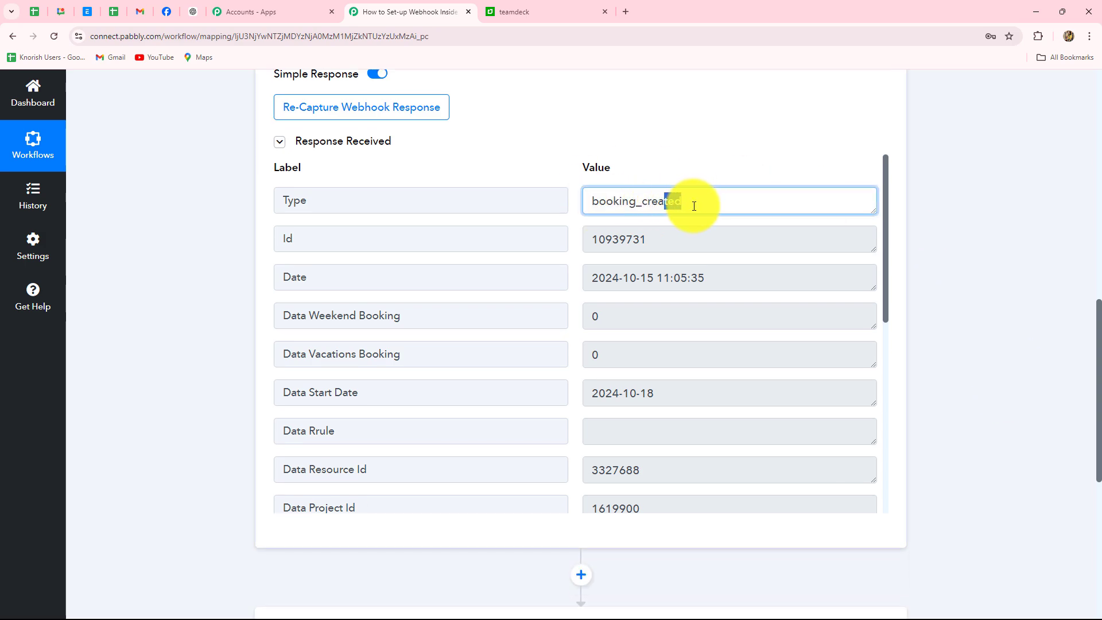
scroll(1001, 267, "down", 4)
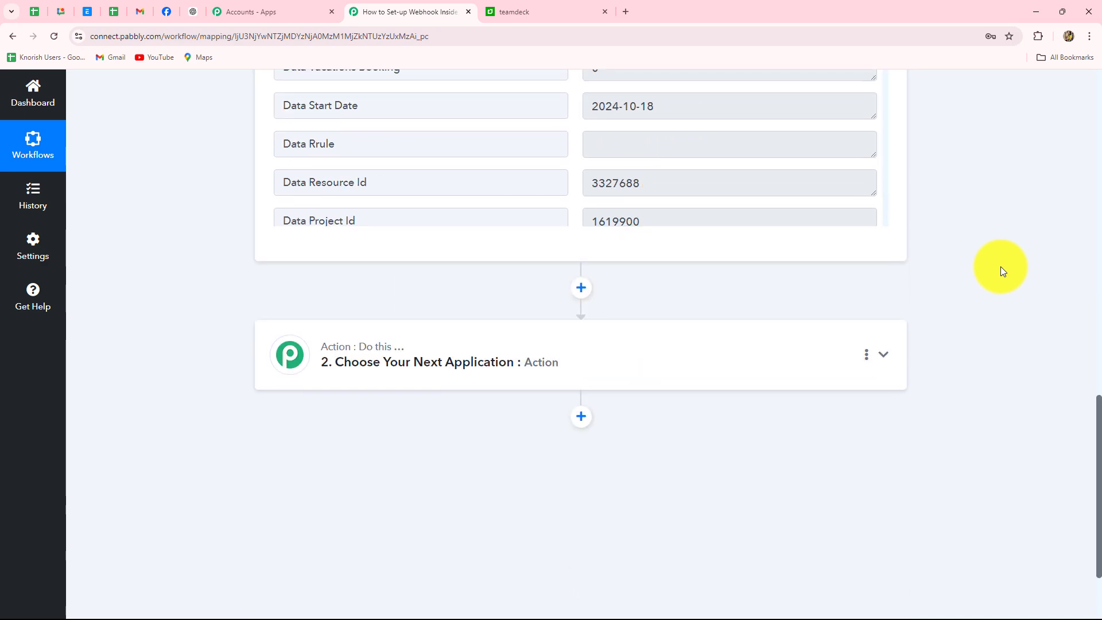
scroll(1001, 267, "up", 3)
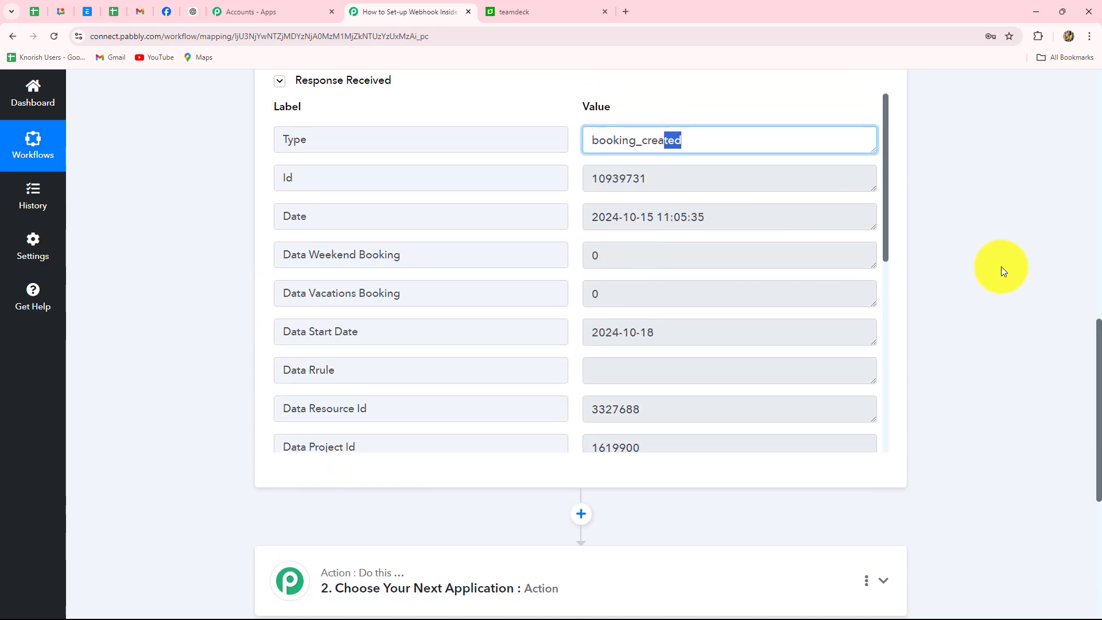
scroll(1002, 266, "down", 4)
Expand the action step's app choices, then highlight booking_created in the trigger response.
left_click(541, 357)
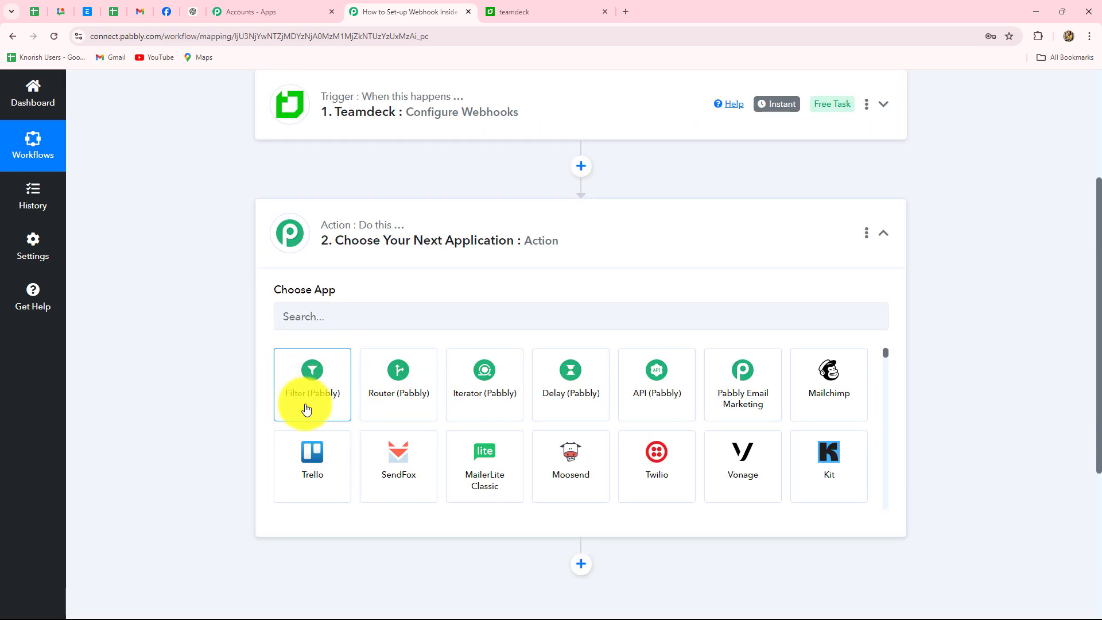
scroll(219, 377, "up", 5)
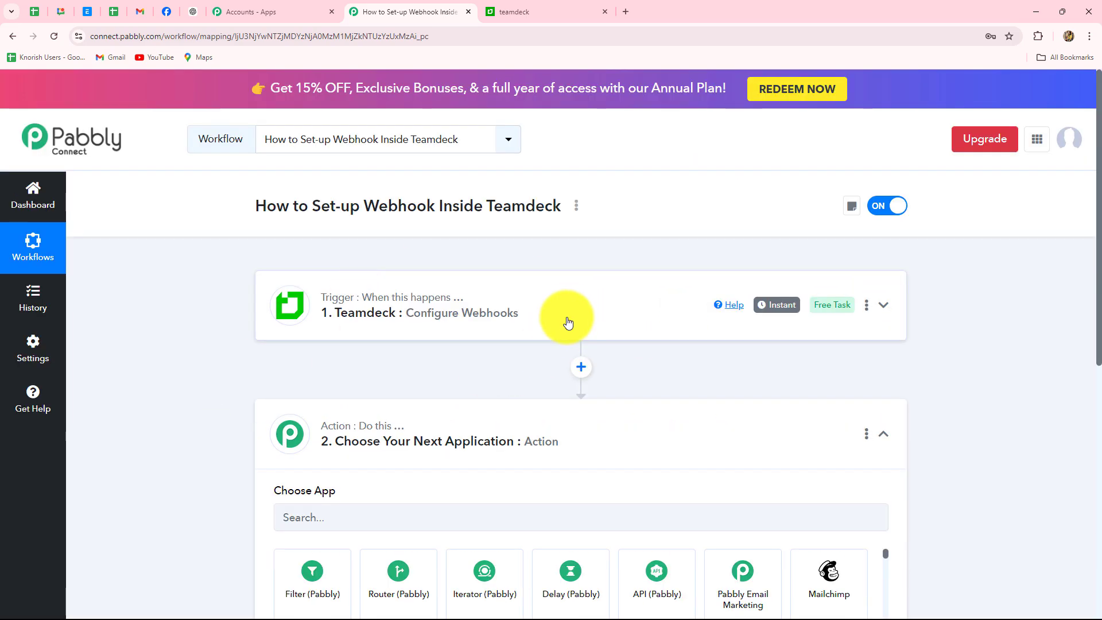
left_click(569, 323)
scroll(914, 322, "down", 10)
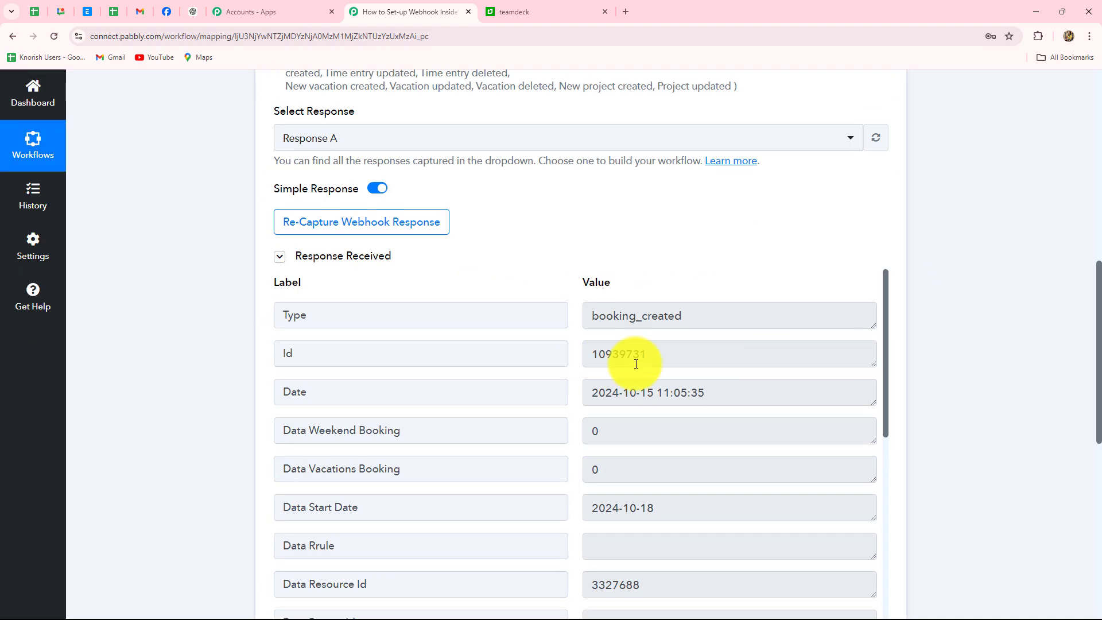
left_click_drag(585, 315, 728, 315)
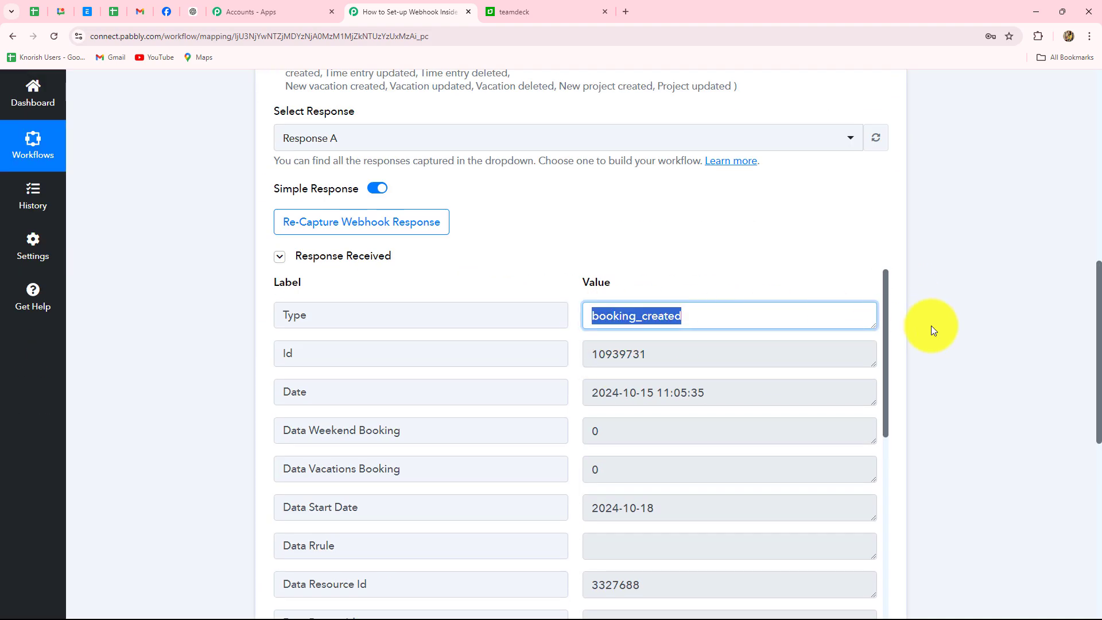